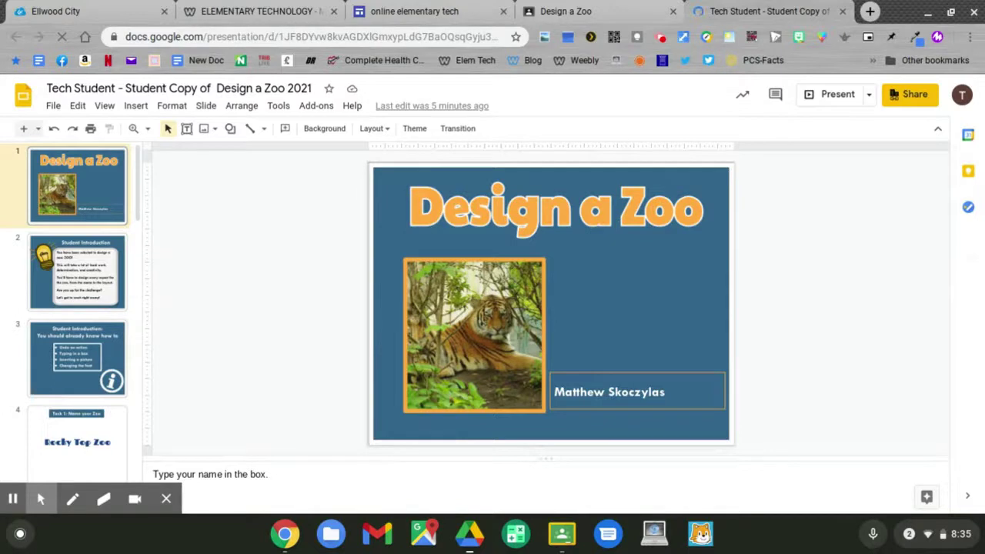
# - Step through the deck from the Student Introduction to slide 7, which shows the chosen zoo animals
pyautogui.click(77, 272)
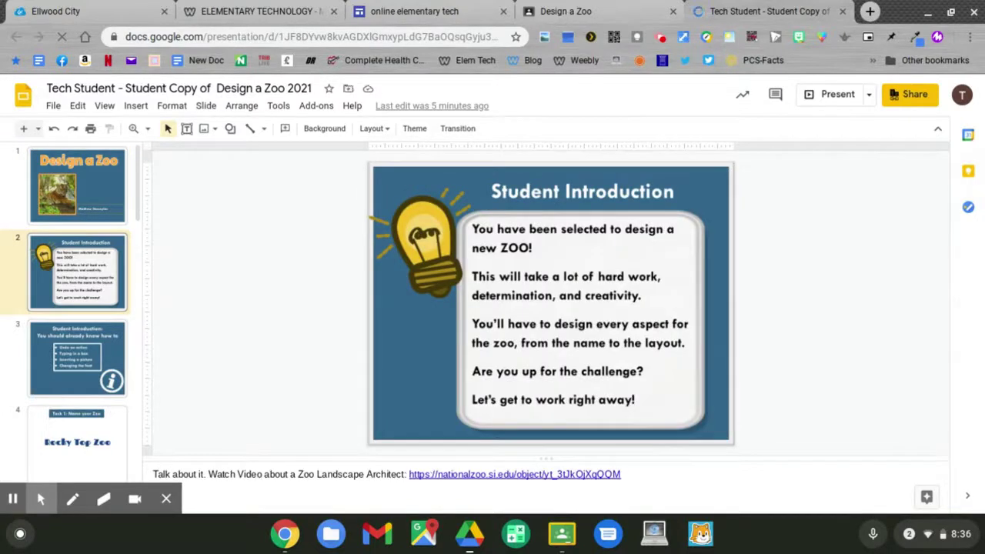
pyautogui.click(76, 358)
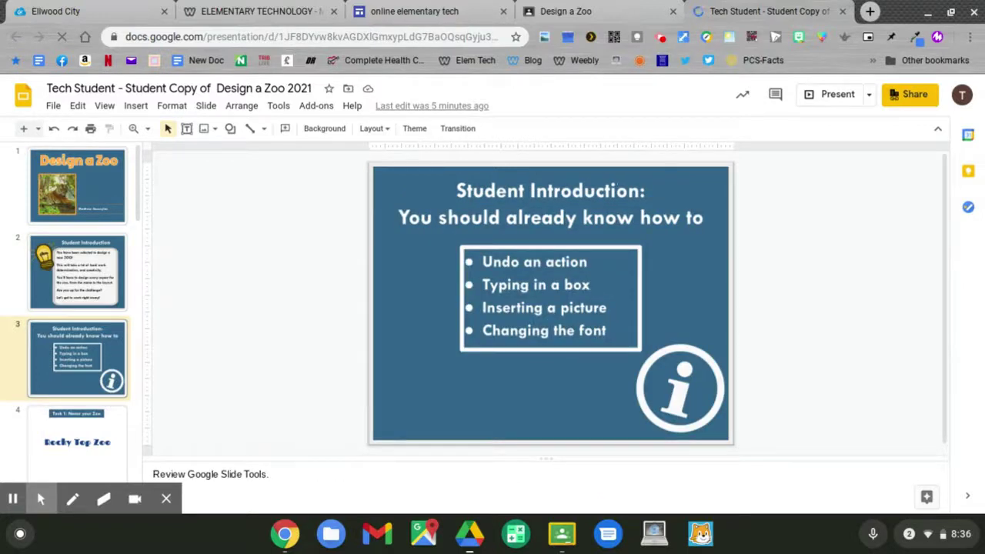
pyautogui.click(77, 439)
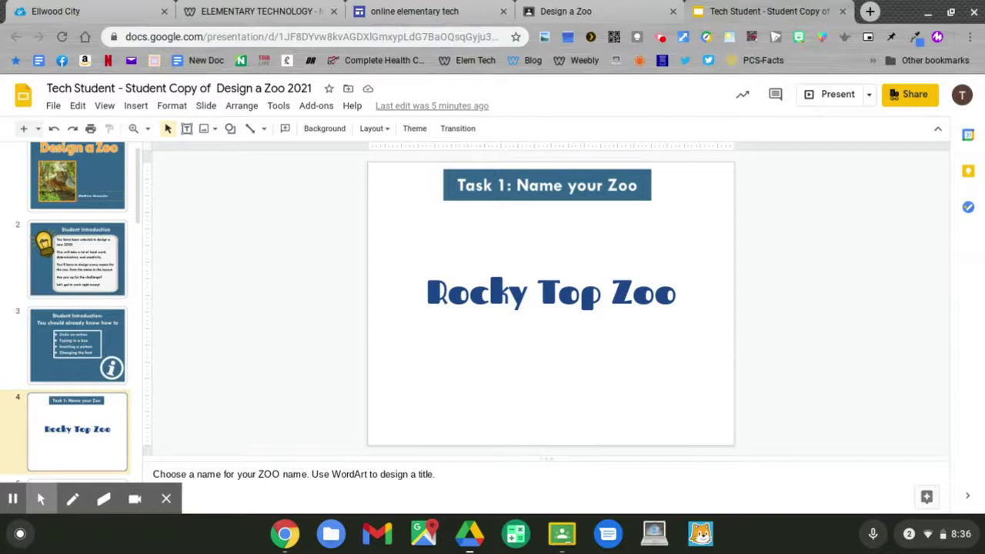
pyautogui.click(77, 431)
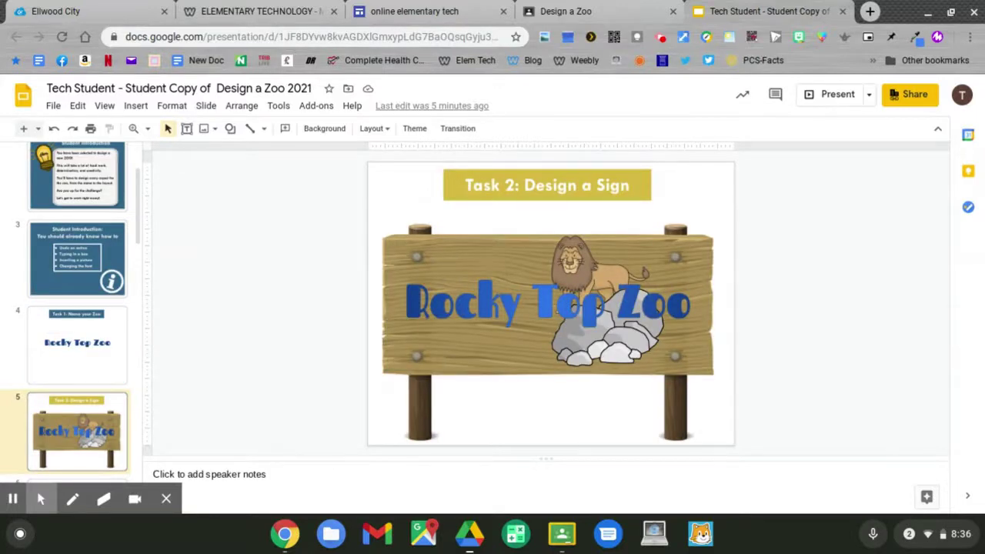
pyautogui.press('Down')
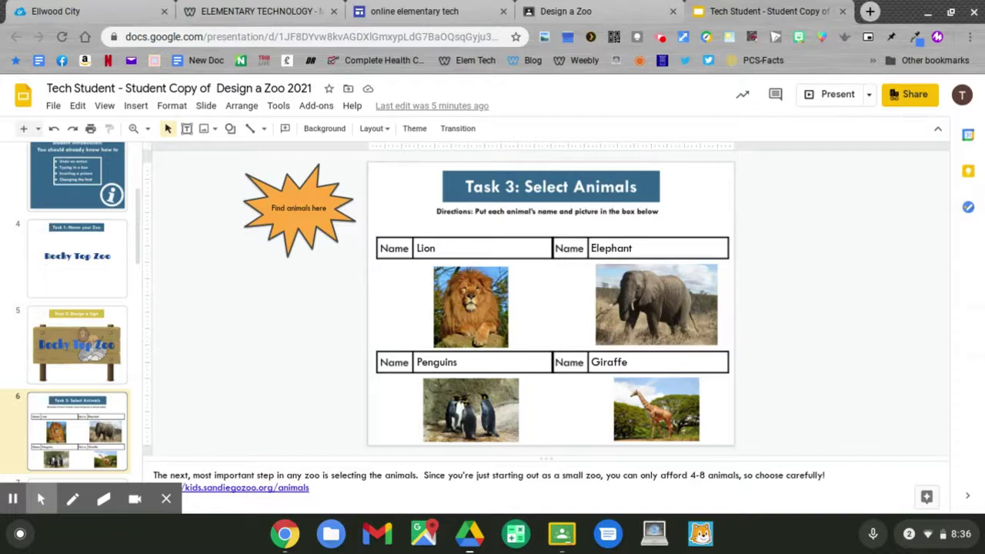
pyautogui.click(77, 477)
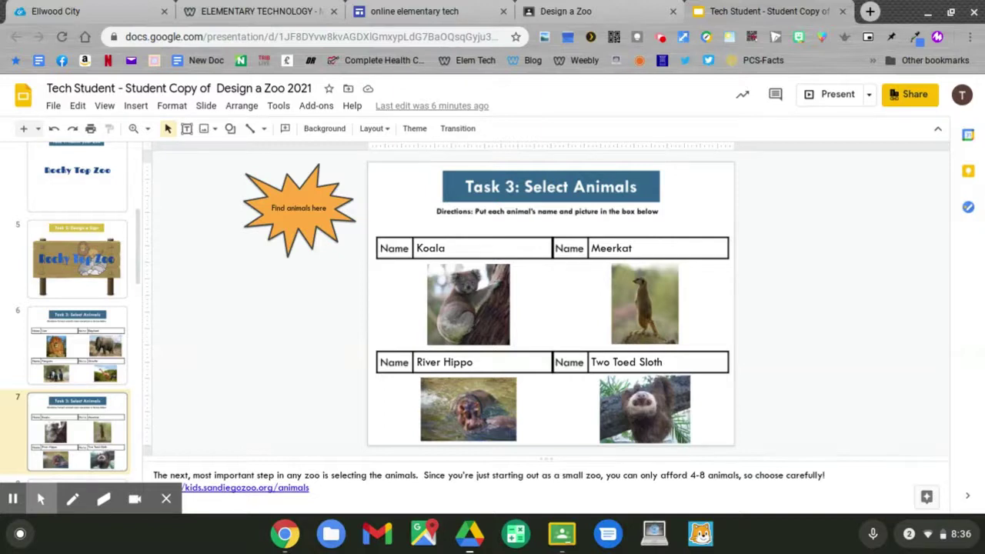
# - Go to slide 8, Task 4: Research an Animal, and select its starburst to reveal the zoo link
pyautogui.press('Down')
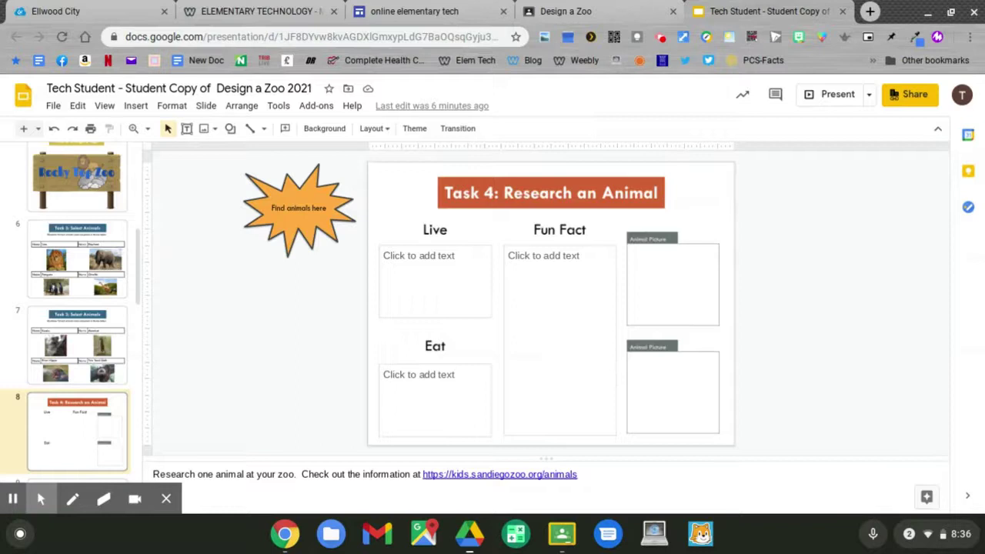
pyautogui.click(312, 240)
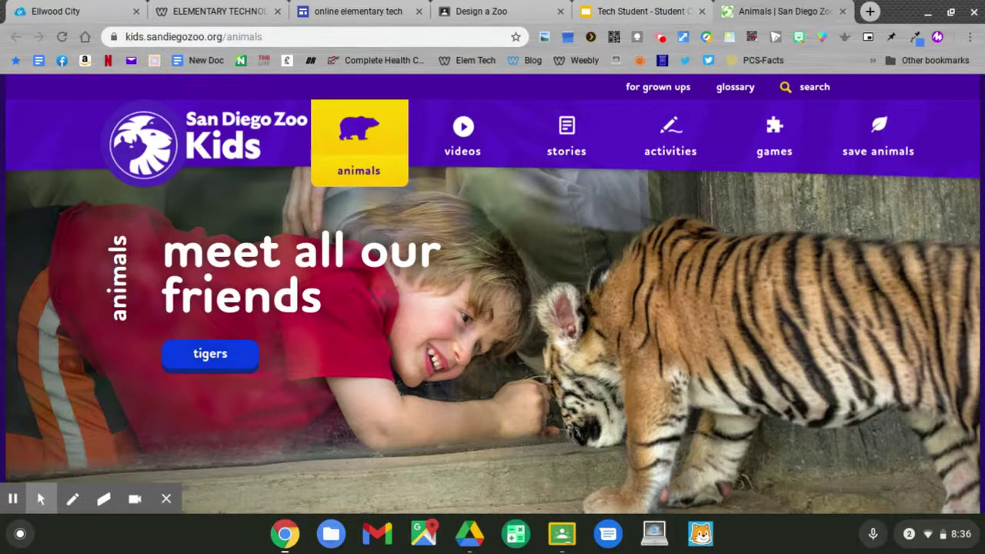
# - Scroll the San Diego Zoo Kids animals list to the K row and open Koala
pyautogui.scroll(-4, 492, 295)
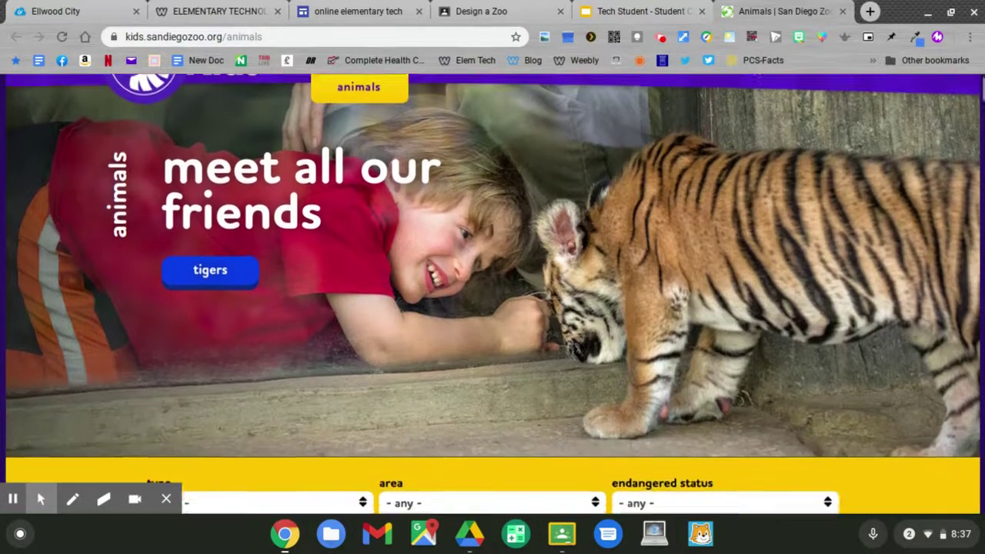
pyautogui.scroll(-10, 492, 294)
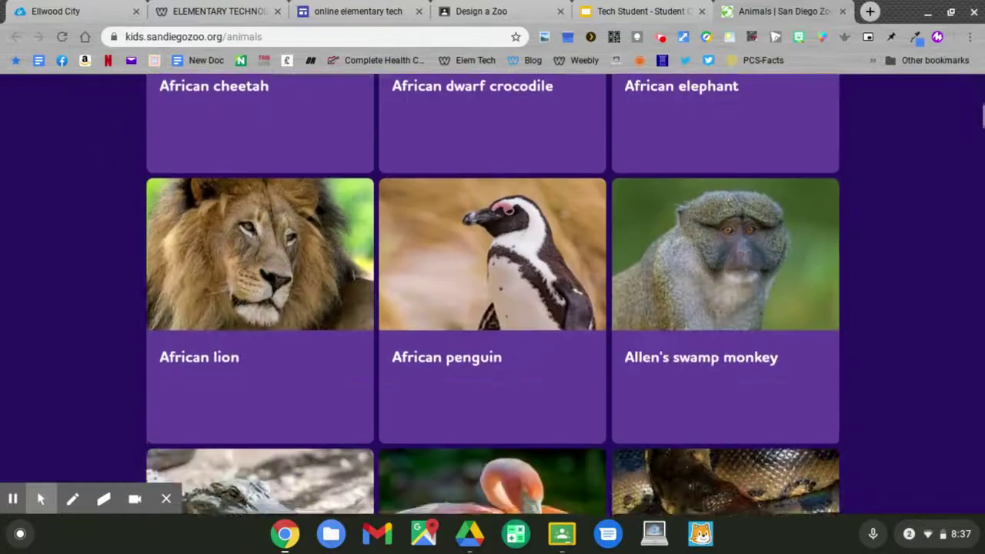
pyautogui.scroll(-20, 492, 294)
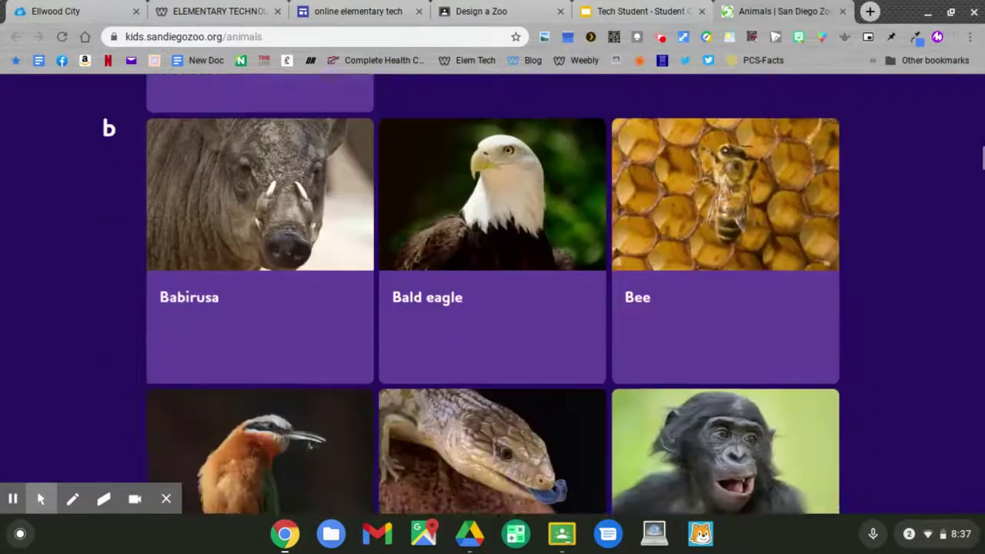
pyautogui.scroll(-20, 492, 295)
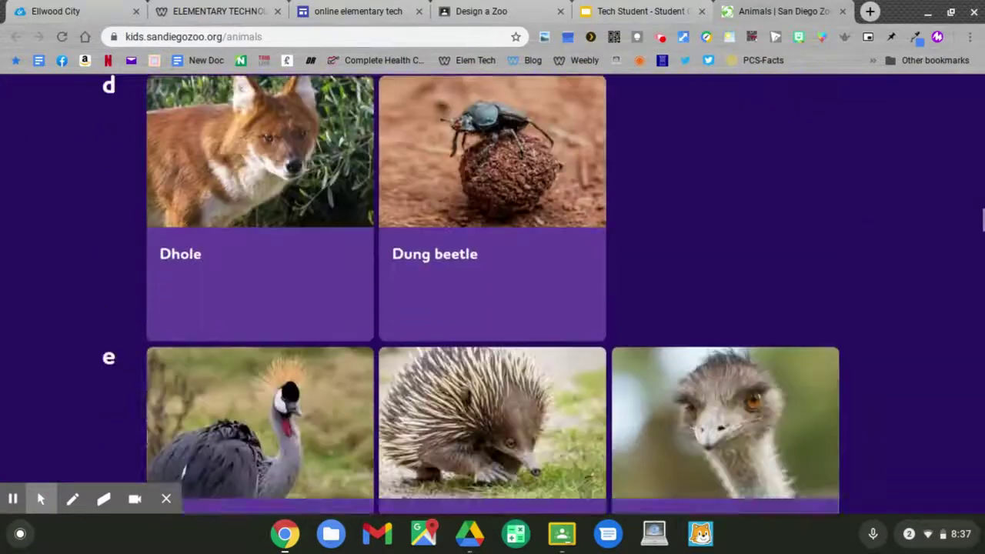
pyautogui.scroll(-15, 493, 294)
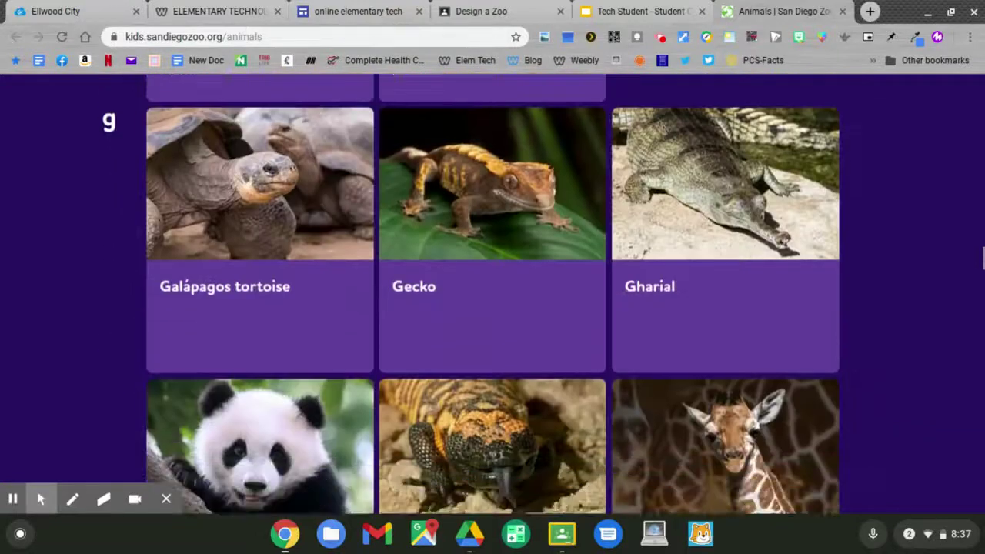
pyautogui.scroll(-15, 492, 294)
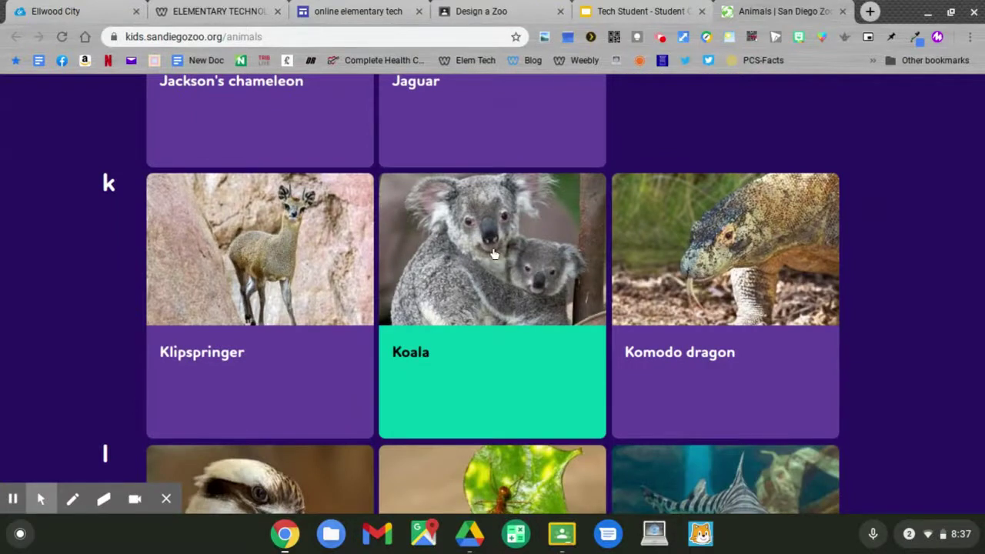
pyautogui.click(493, 253)
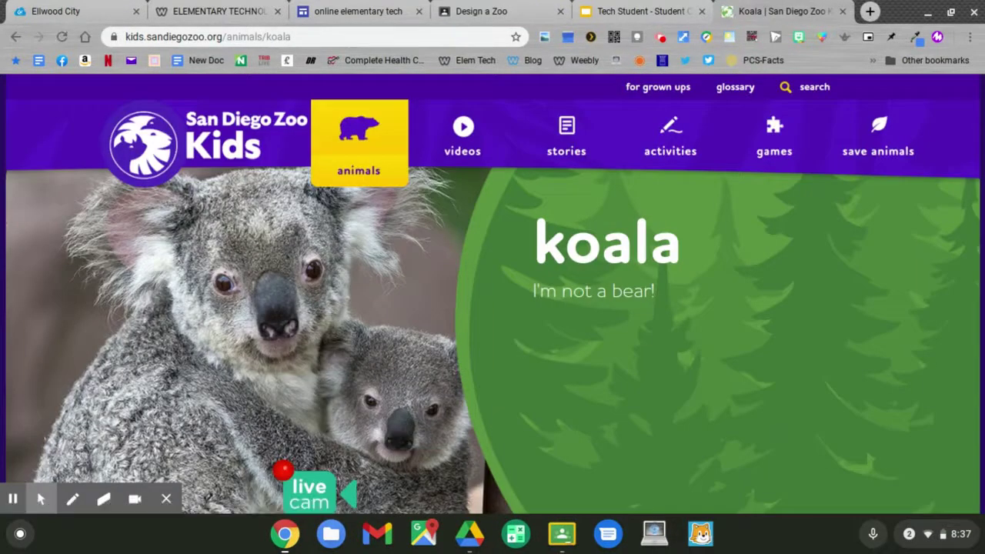
# - Read the koala facts down to the 'Joey, not Teddy' description, then return to the presentation
pyautogui.scroll(-5, 492, 295)
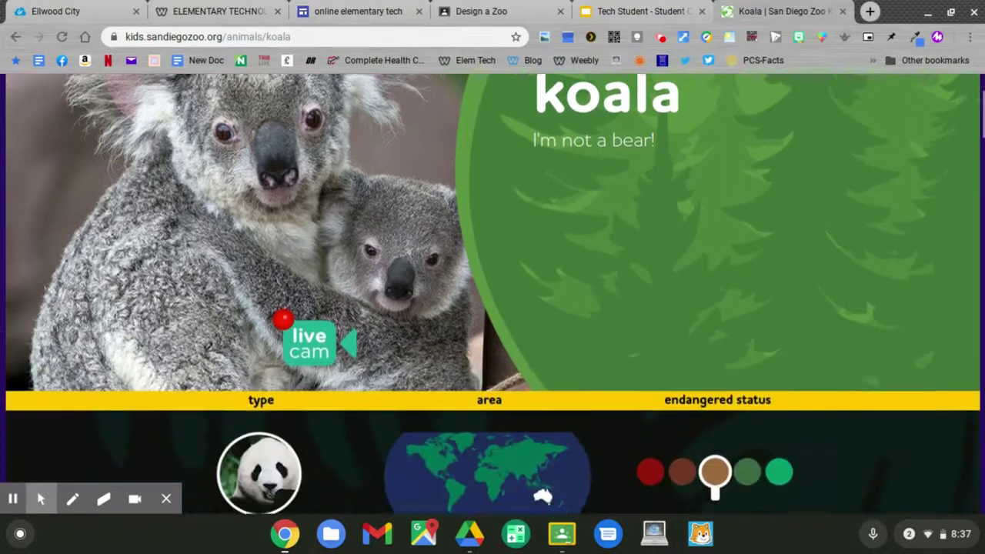
pyautogui.scroll(-2, 492, 295)
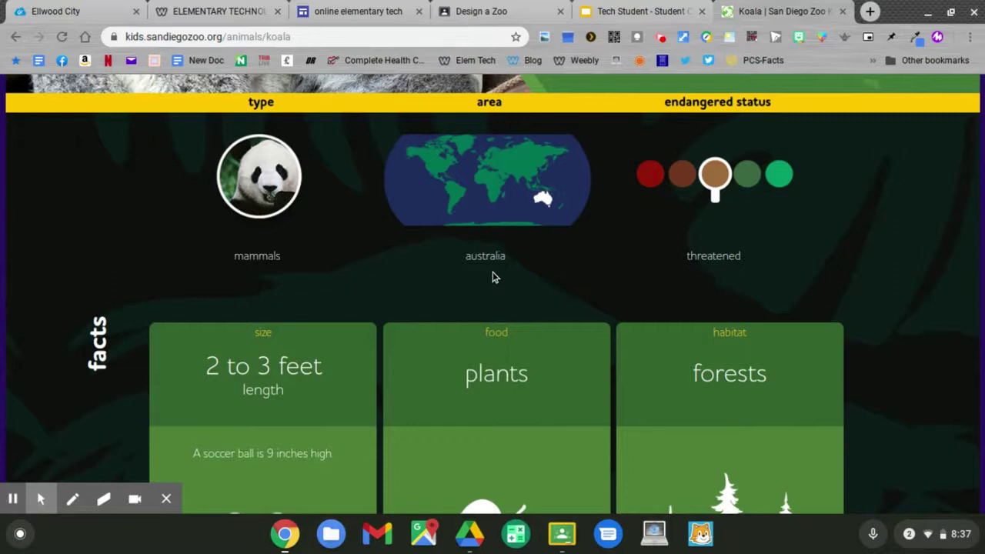
pyautogui.scroll(-2, 493, 277)
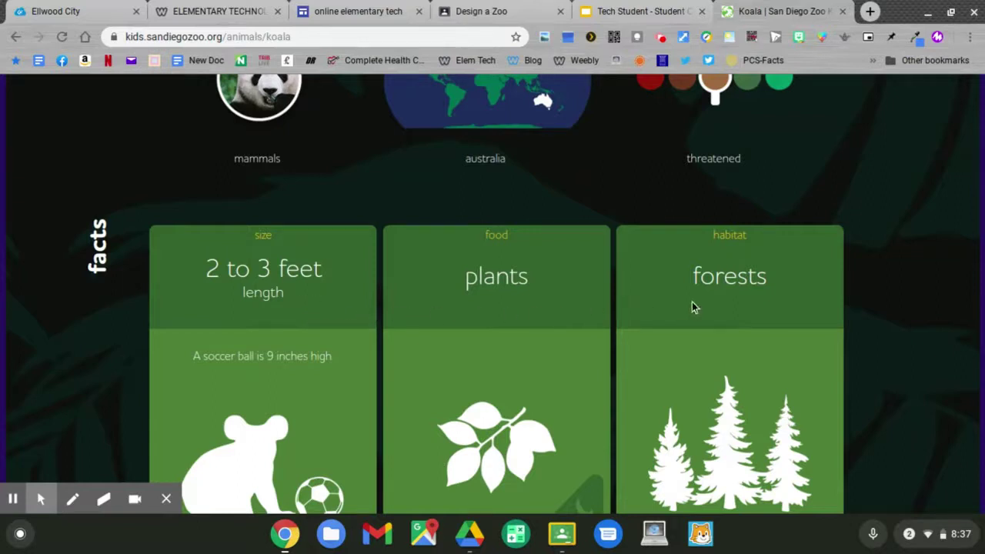
pyautogui.scroll(-5, 691, 301)
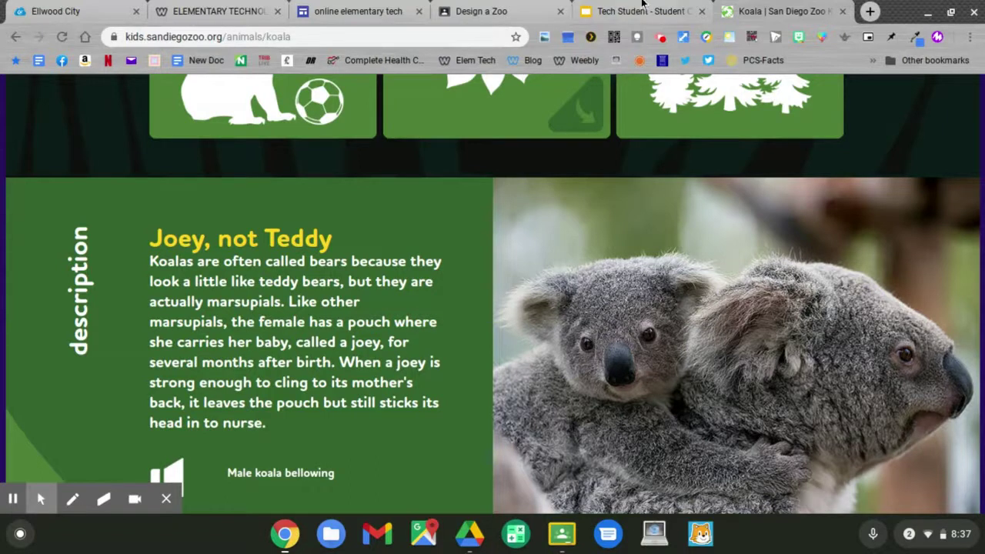
pyautogui.click(641, 8)
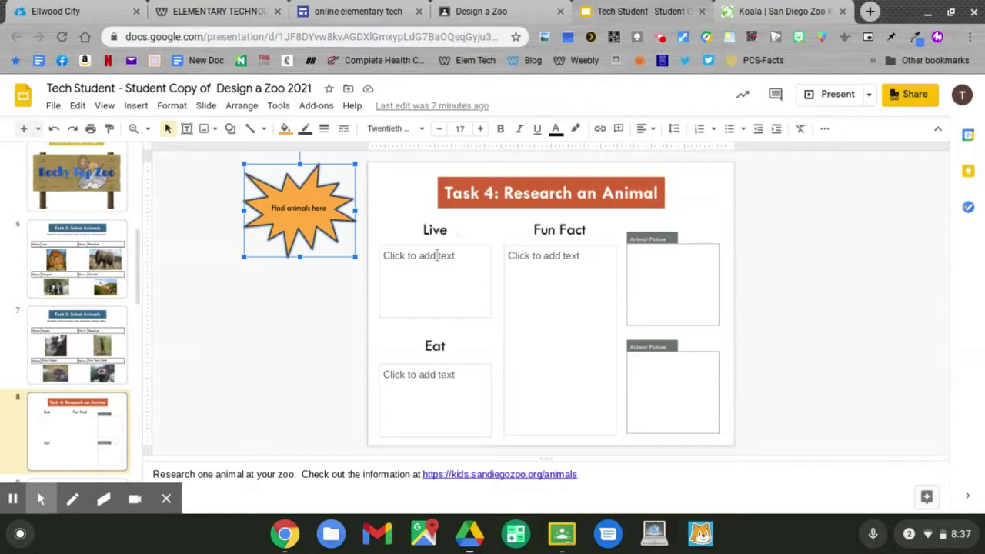
# - Enter Forests, Plants and "Koala's are not really bears they are marsupials." on slide 8
pyautogui.click(408, 265)
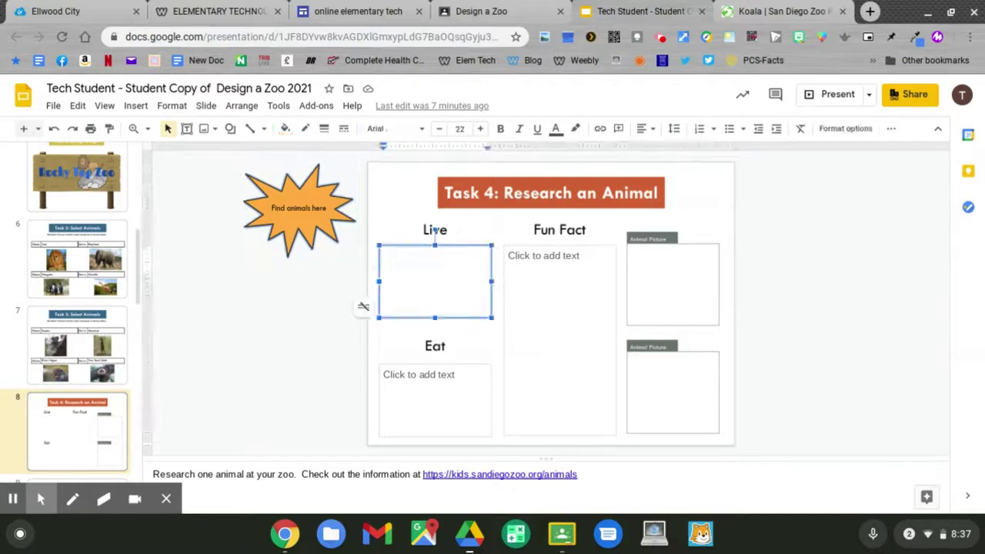
pyautogui.write('Forests')
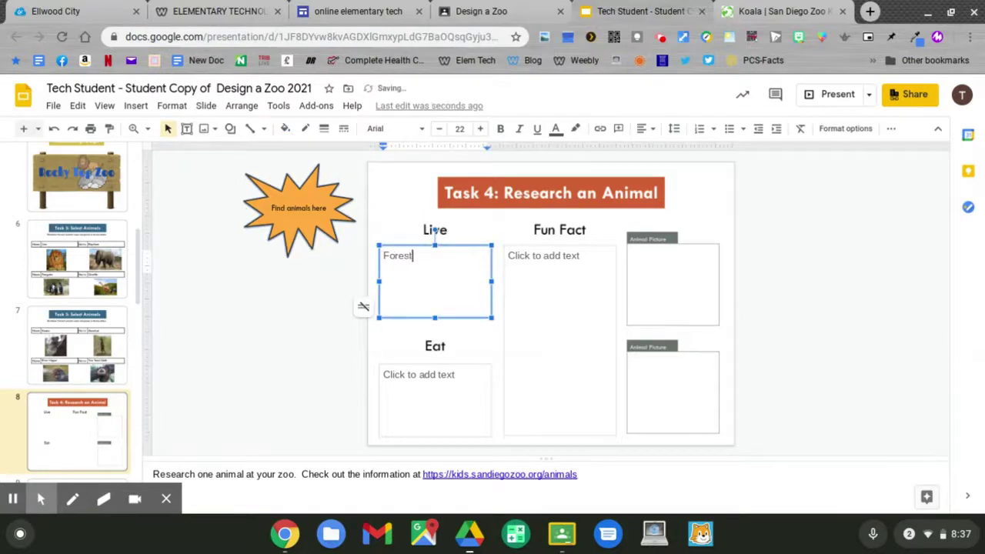
pyautogui.click(431, 377)
pyautogui.write('Plants')
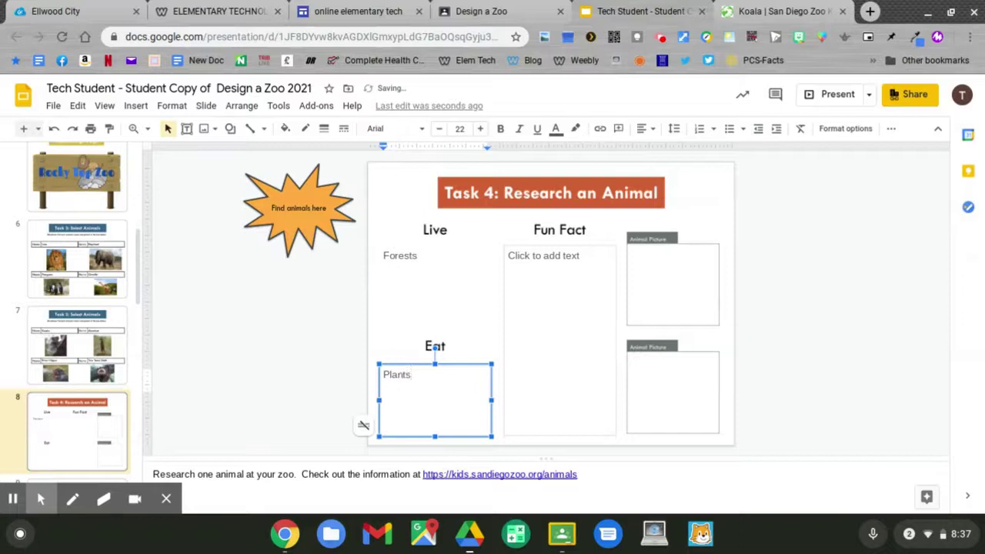
pyautogui.click(544, 262)
pyautogui.write("Koala's are not really bears they are marsupials.")
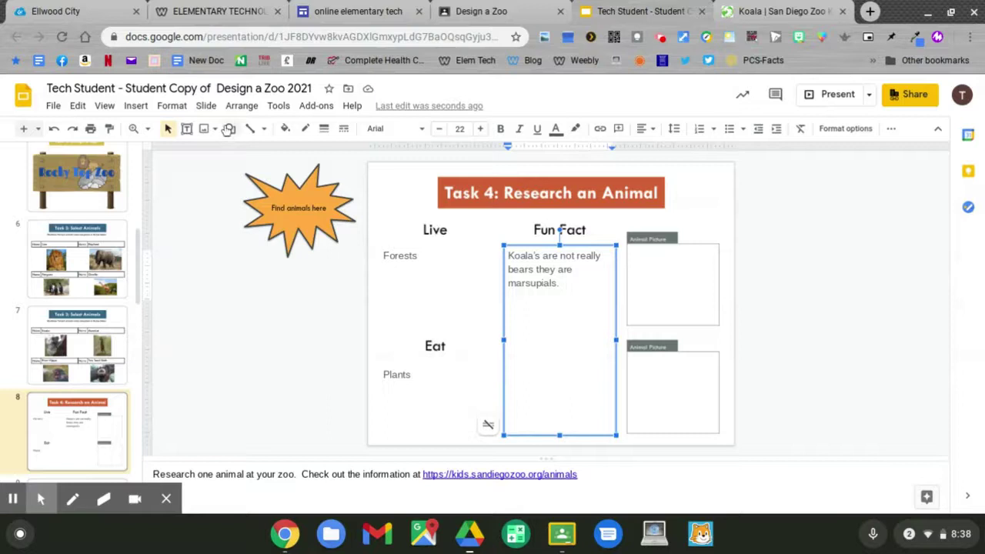
# - Search the web for koala images from Insert > Image and pick a koala photo
pyautogui.click(135, 105)
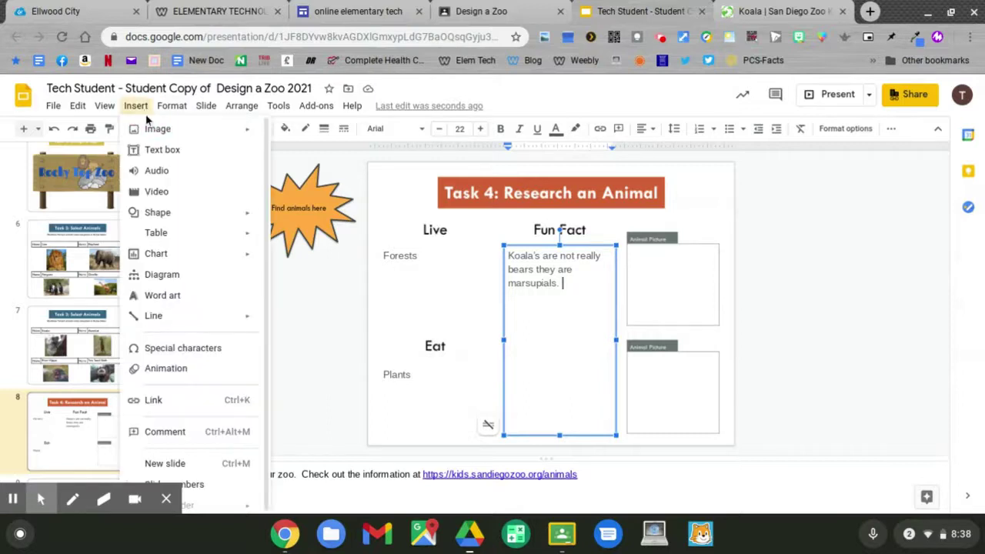
pyautogui.moveTo(150, 129)
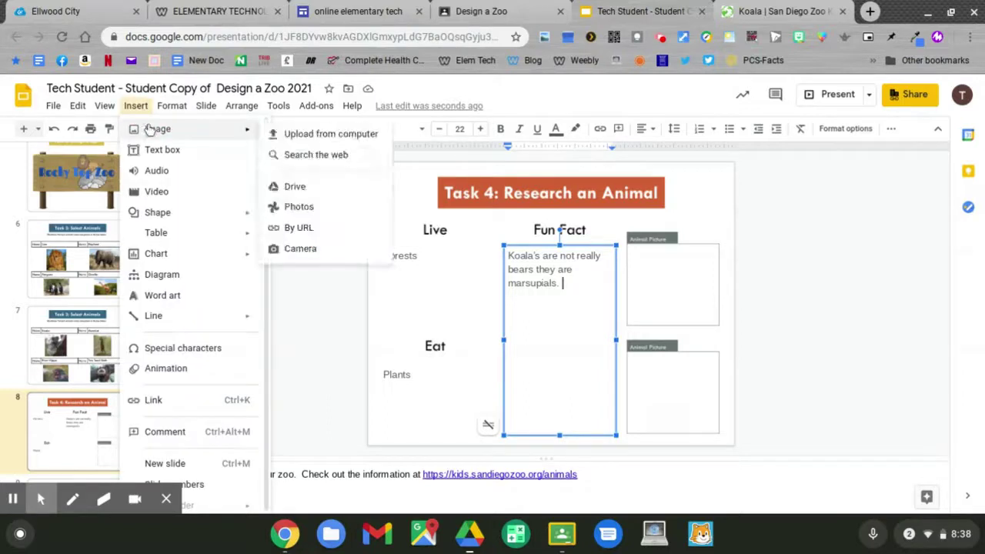
pyautogui.click(280, 156)
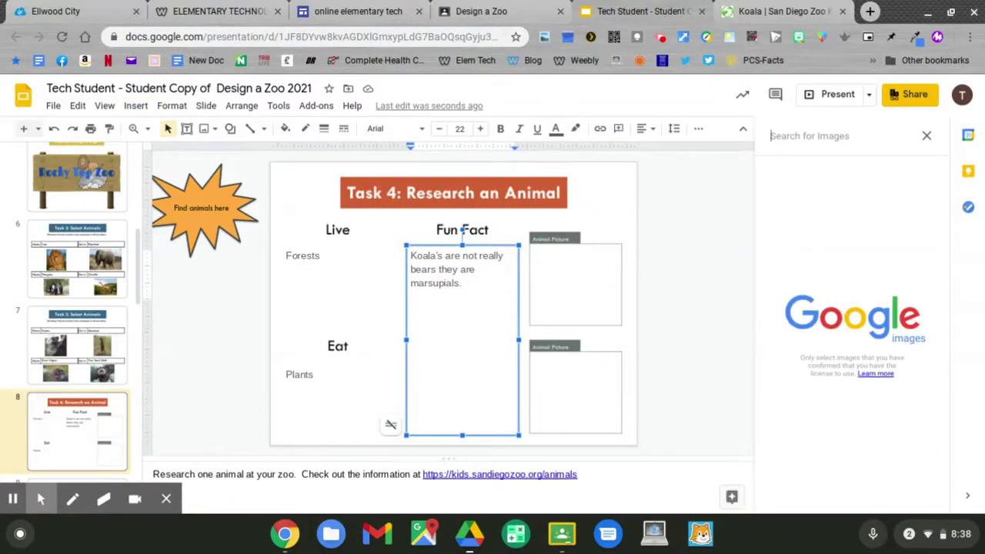
pyautogui.write('ko')
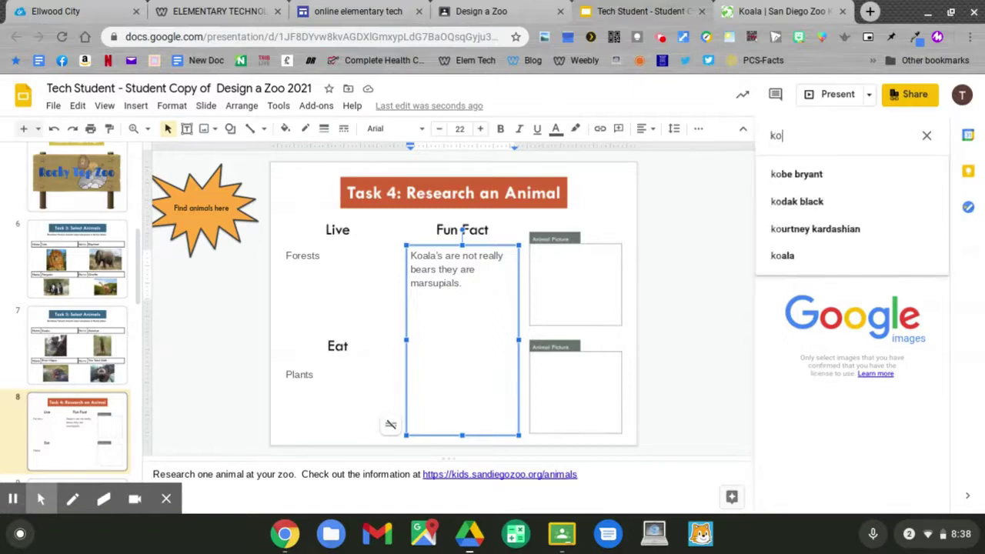
pyautogui.write('ala')
pyautogui.press('Return')
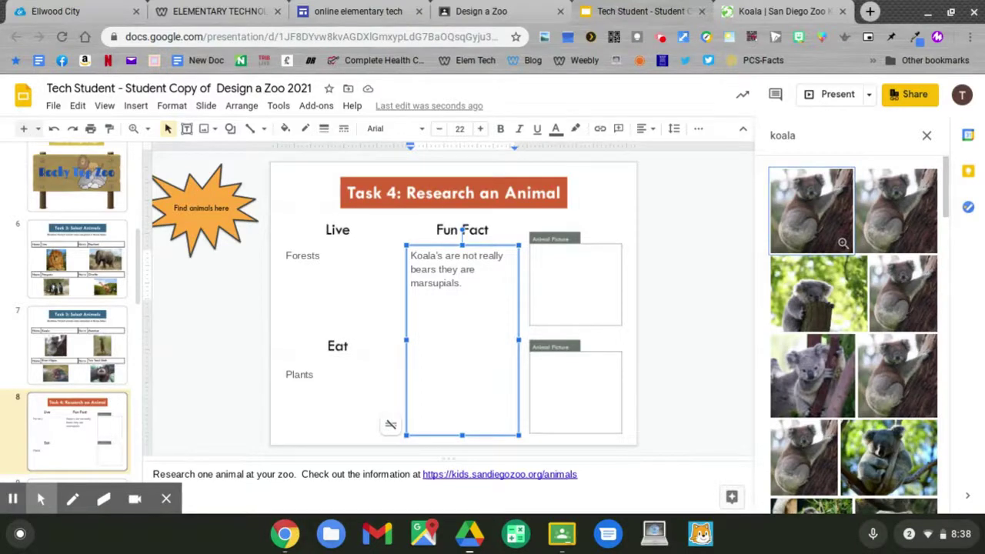
pyautogui.click(793, 364)
# - Insert the first koala photo, then resize and fit it over the upper Animal Picture box
pyautogui.click(790, 362)
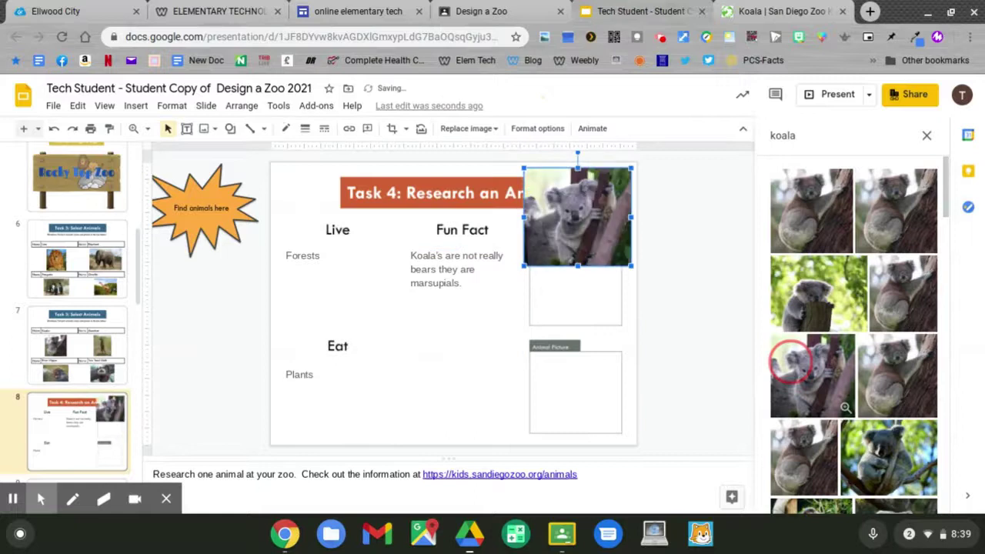
pyautogui.click(634, 167)
pyautogui.moveTo(636, 172); pyautogui.dragTo(622, 177)
pyautogui.moveTo(577, 264); pyautogui.dragTo(578, 293)
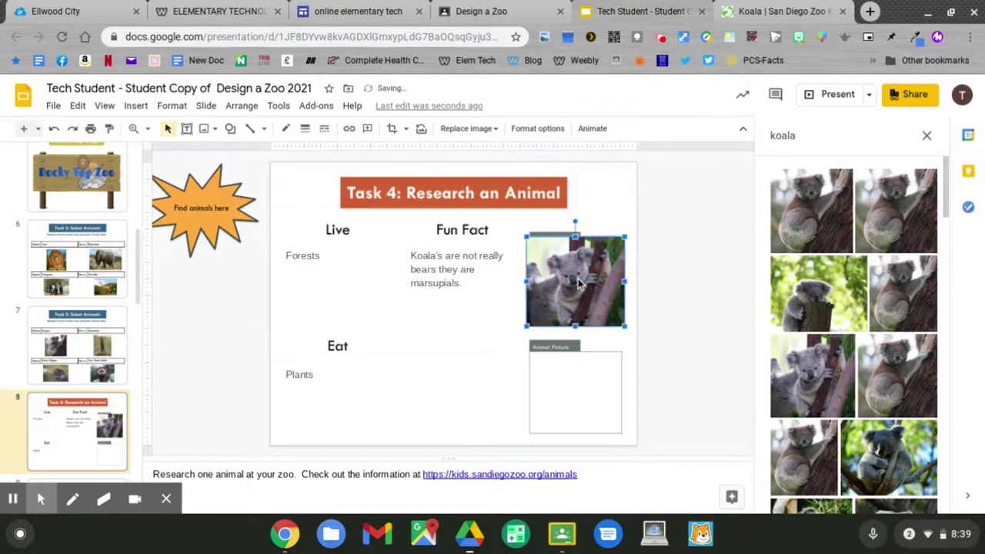
pyautogui.moveTo(623, 237); pyautogui.dragTo(628, 233)
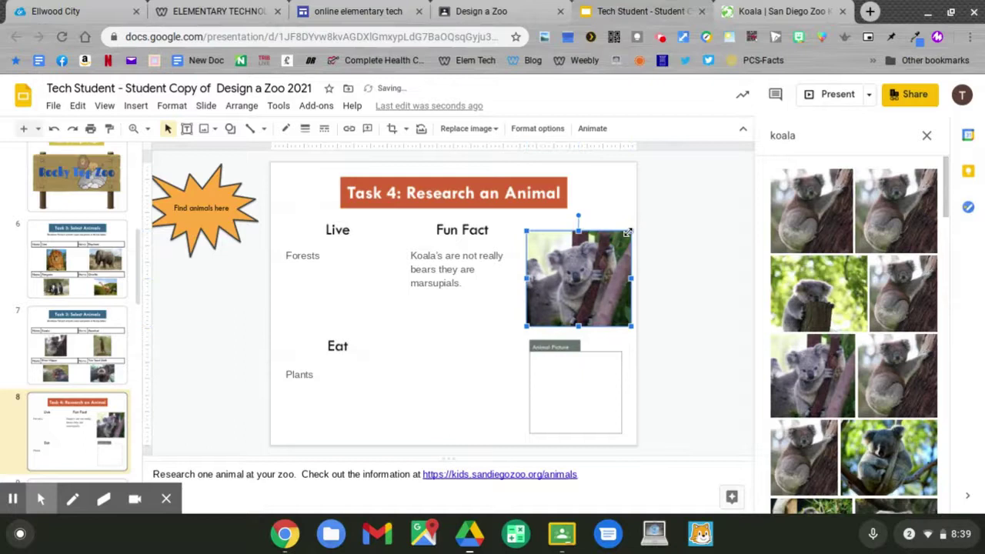
# - Drag a second koala photo from the results onto the lower Animal Picture box
pyautogui.scroll(-3, 884, 259)
pyautogui.scroll(-3, 883, 259)
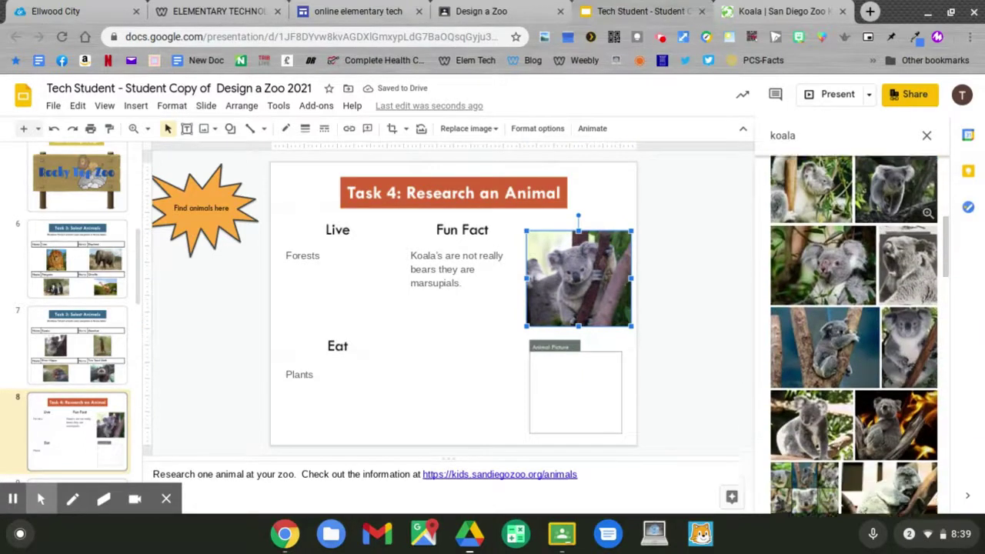
pyautogui.scroll(-2, 811, 376)
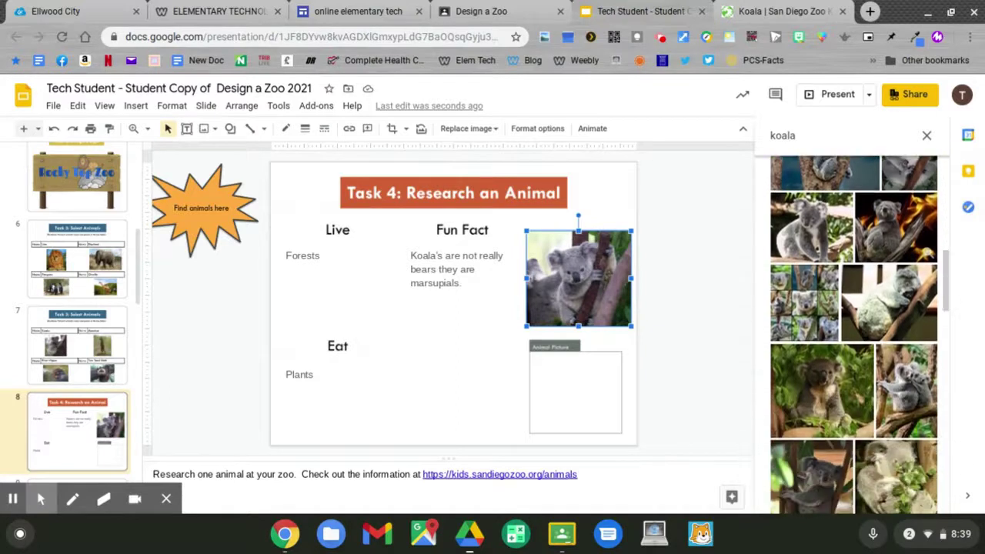
pyautogui.click(811, 376)
pyautogui.moveTo(811, 376); pyautogui.dragTo(567, 371)
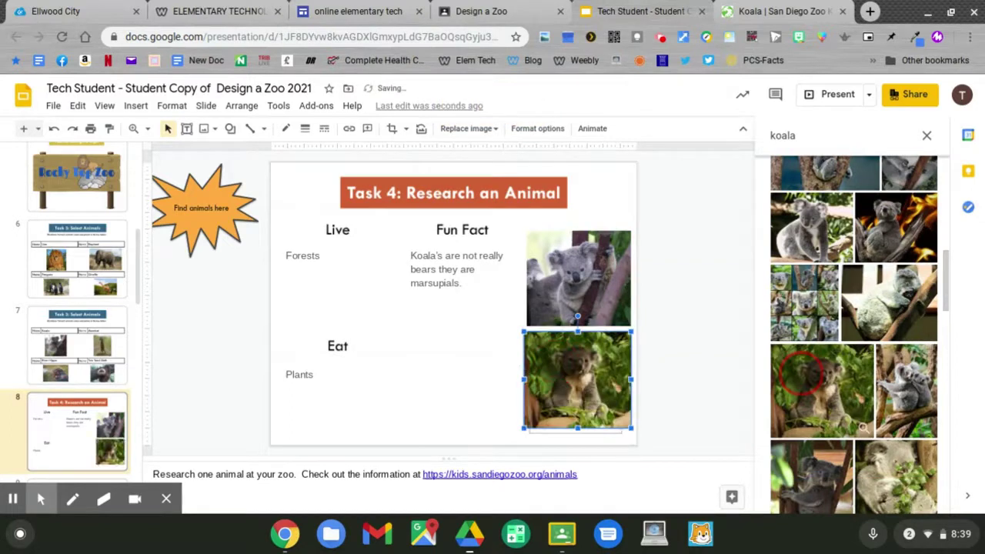
pyautogui.moveTo(583, 370); pyautogui.dragTo(586, 377)
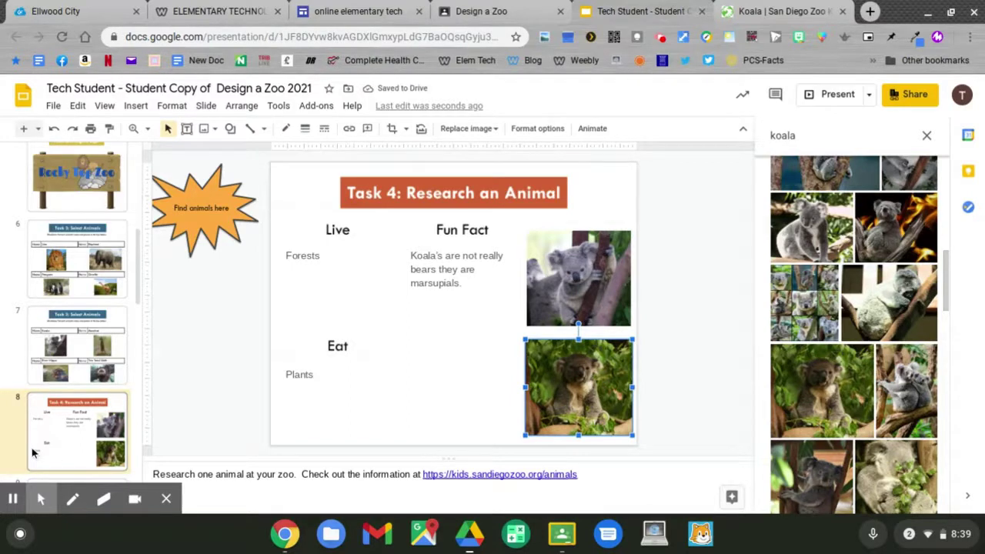
# - Go to slide 9 and select its 'Find animals here' starburst to reach the zoo link
pyautogui.scroll(-3, 32, 452)
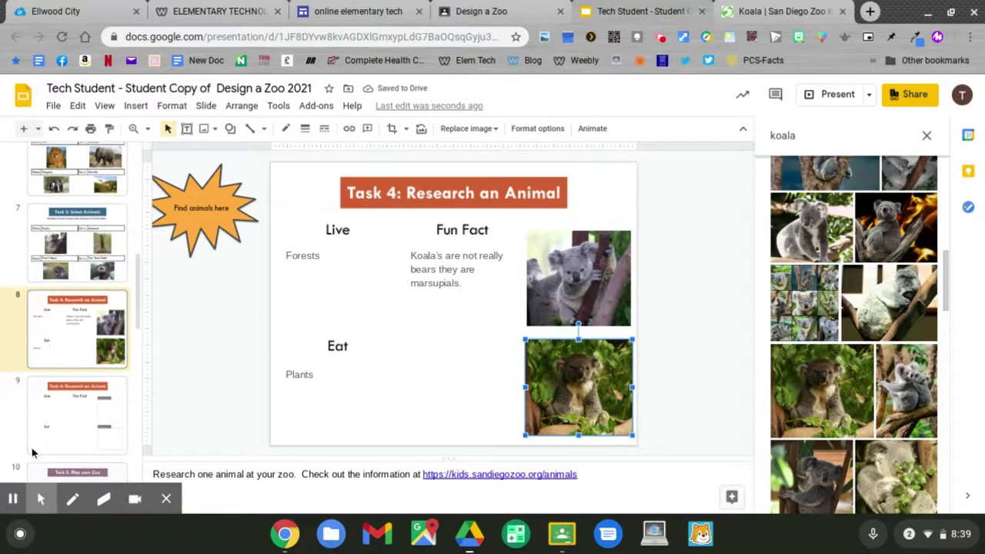
pyautogui.click(77, 424)
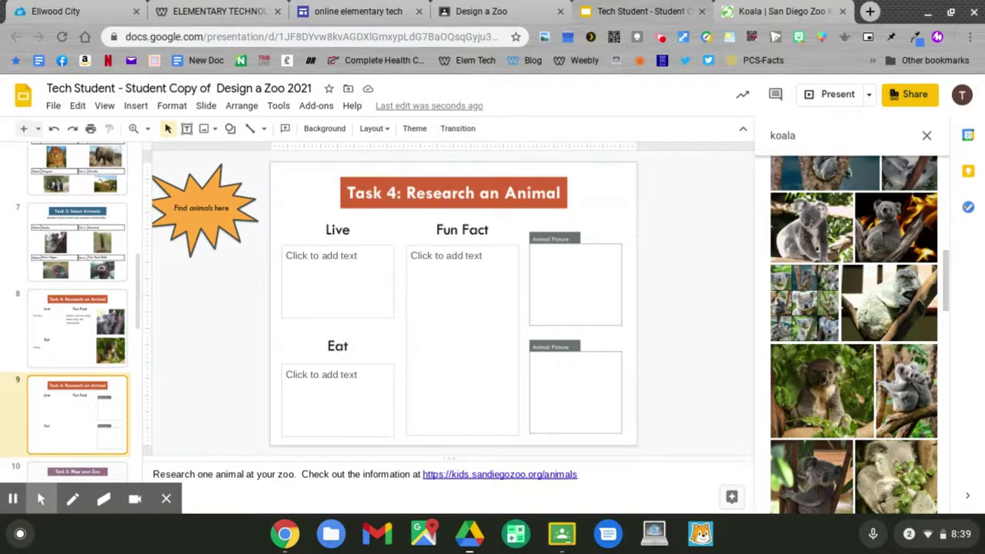
pyautogui.click(190, 239)
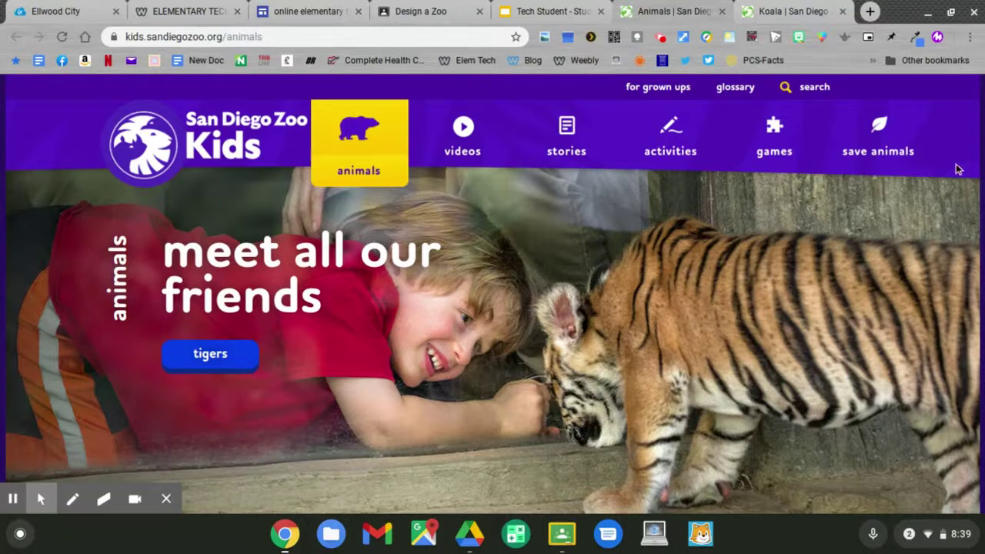
# - Find the two-toed sloth in the San Diego Zoo Kids animals list and open its page
pyautogui.scroll(-2, 958, 168)
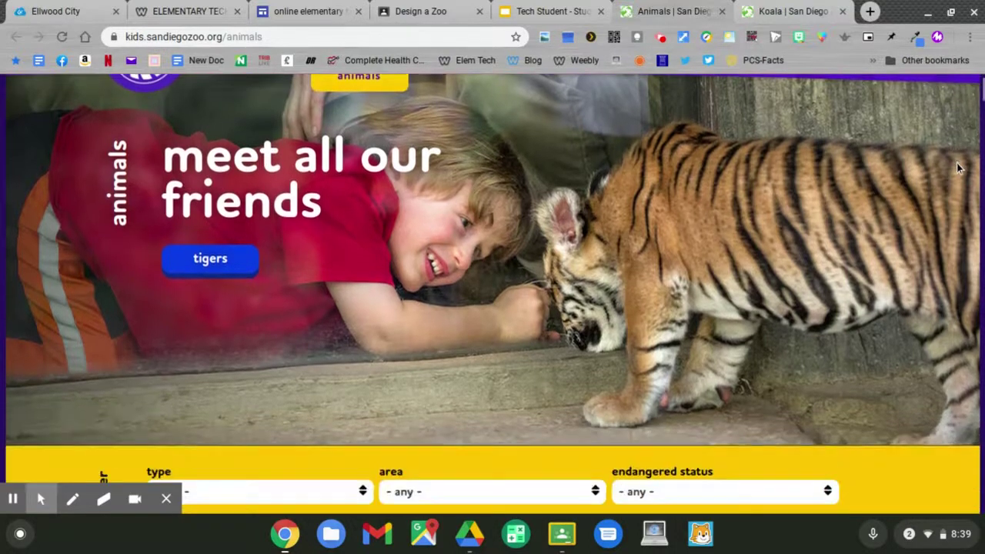
pyautogui.moveTo(981, 91); pyautogui.dragTo(982, 436)
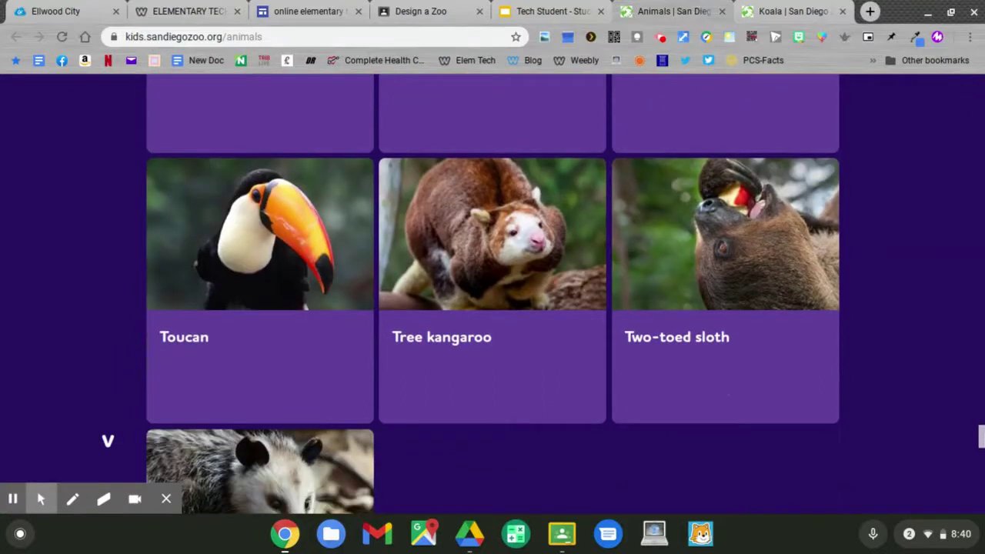
pyautogui.click(753, 291)
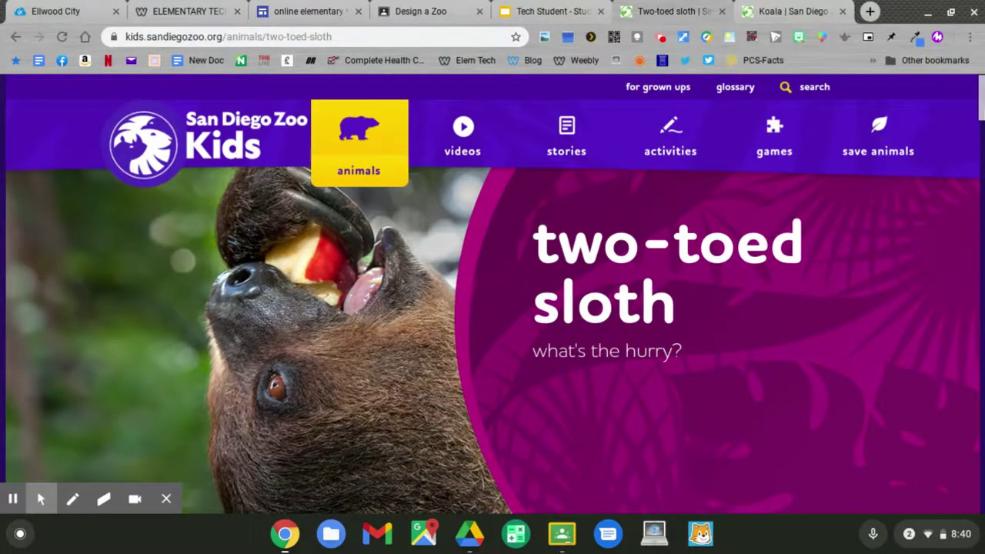
# - Scroll through the sloth's facts cards and Upside-down view description
pyautogui.scroll(-6, 974, 110)
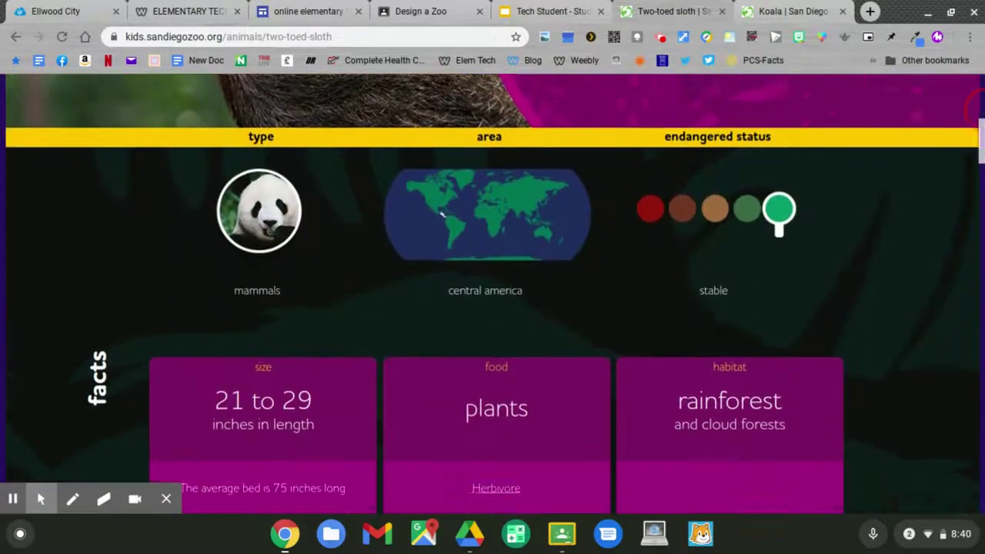
pyautogui.scroll(-2, 975, 110)
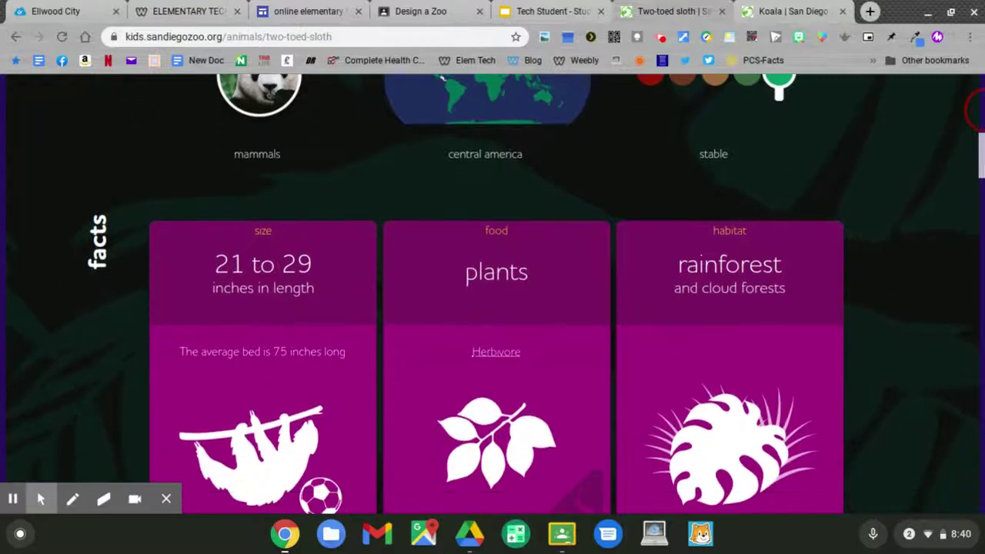
pyautogui.scroll(-1, 975, 110)
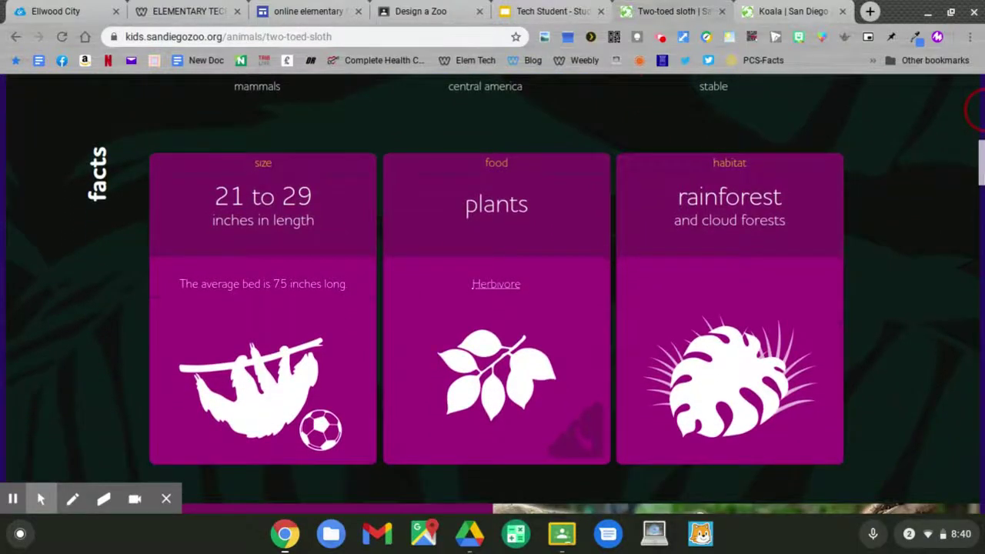
pyautogui.scroll(-5, 976, 110)
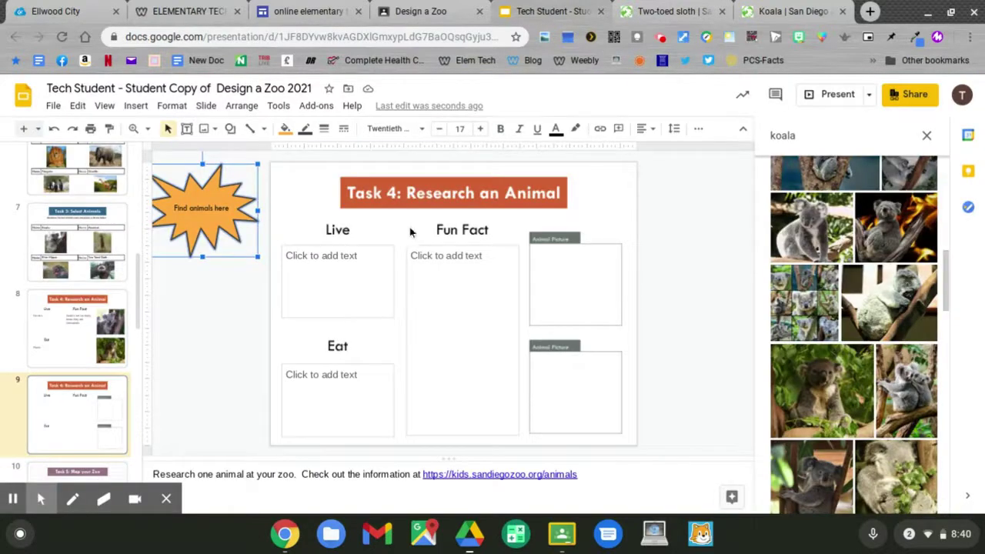
# - Enter Rainforests, Plants and the nocturnal two-toed sloth fun fact on slide 9
pyautogui.click(352, 255)
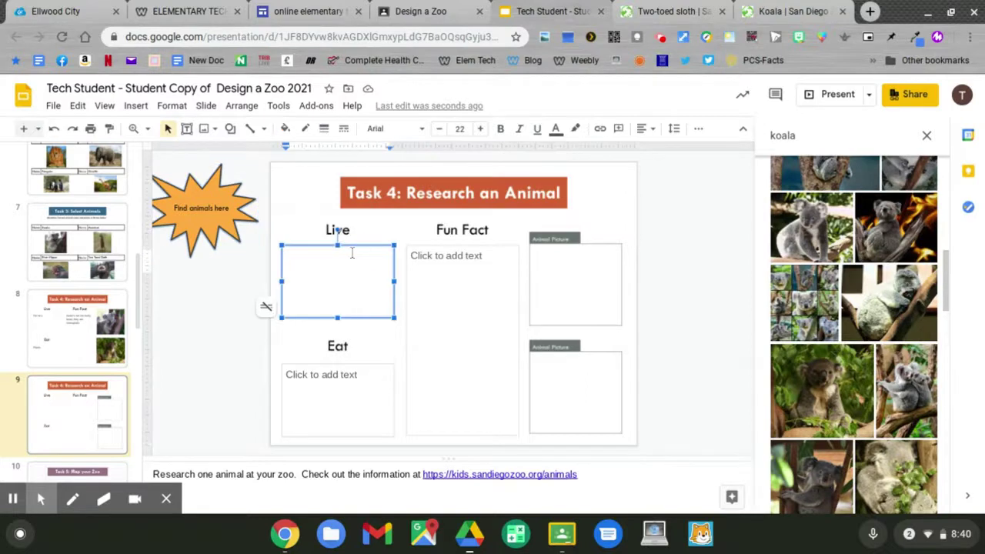
pyautogui.write('Rainfor')
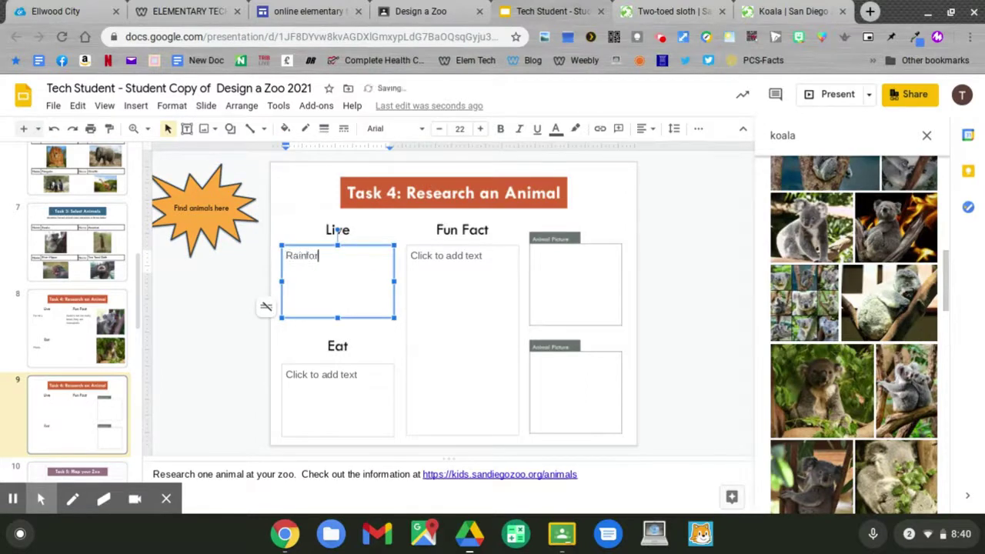
pyautogui.write('ests')
pyautogui.click(335, 374)
pyautogui.write('Plants')
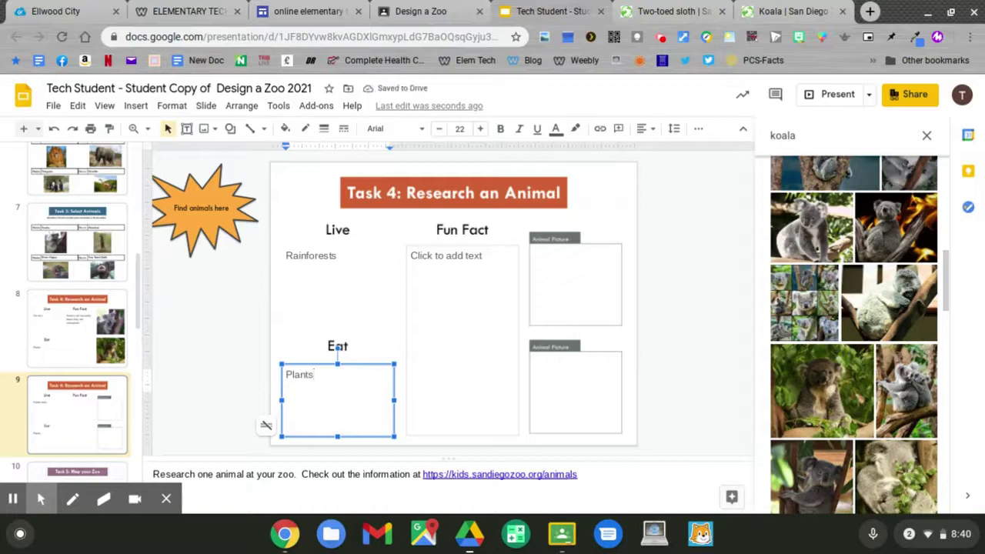
pyautogui.click(447, 261)
pyautogui.write('The two toed ')
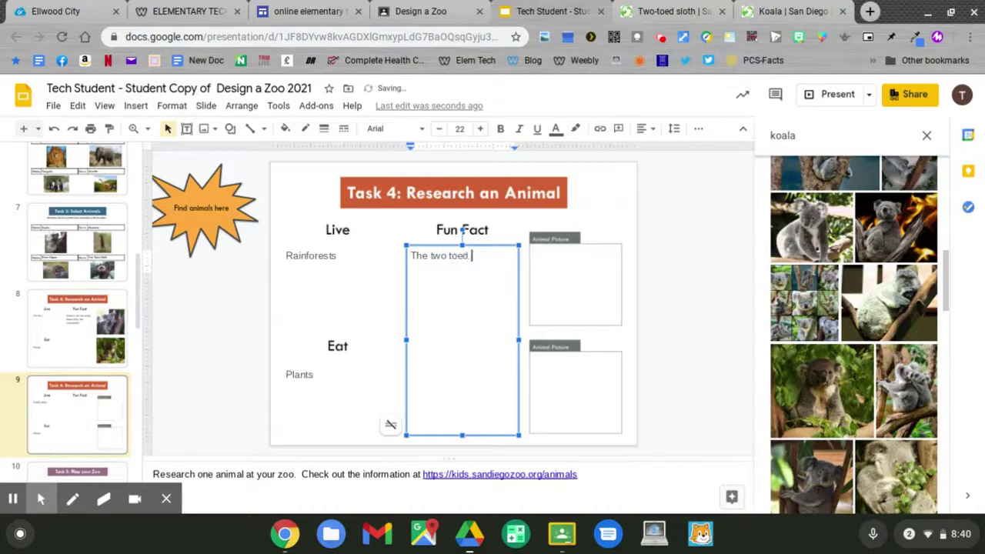
pyautogui.write('sloth is a nocturnal animal')
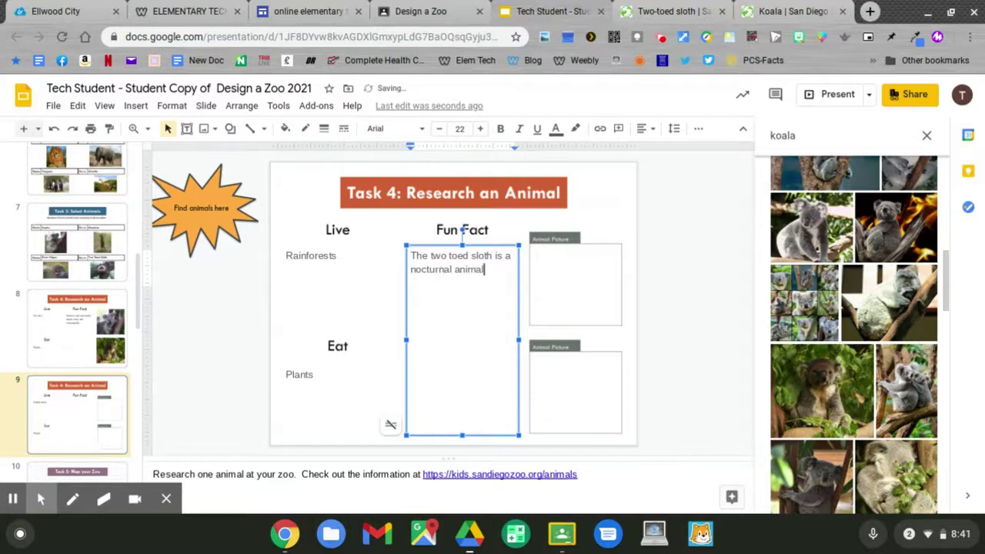
pyautogui.write(' that lives in ce')
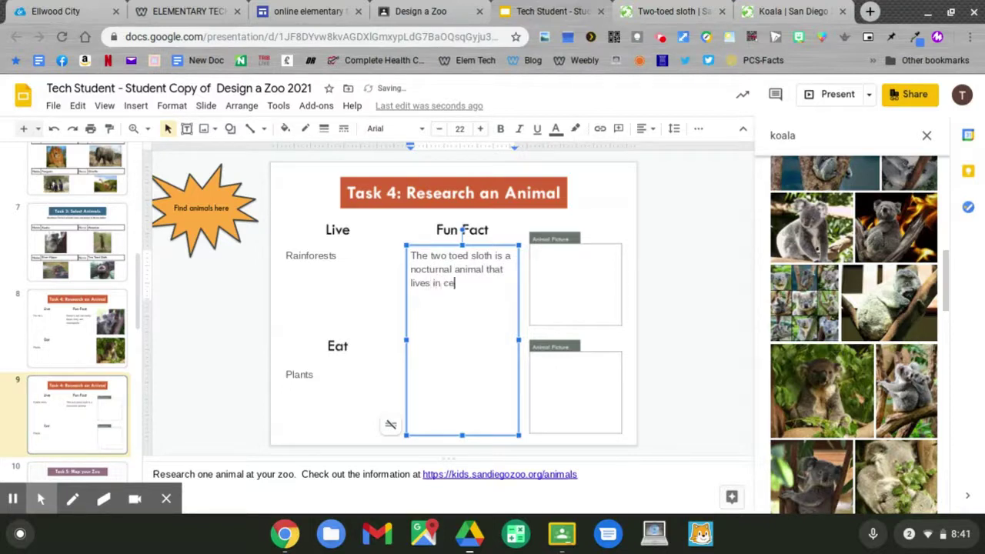
pyautogui.write('ntral and south ')
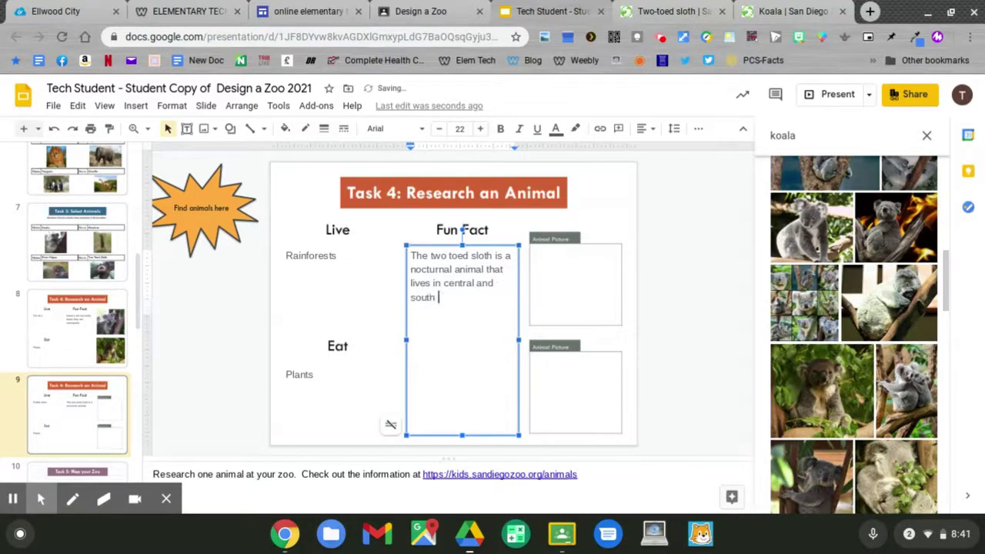
pyautogui.write('america.')
# - Capitalize 'South' and 'America' in the sloth fun fact
pyautogui.press('Home')
pyautogui.press('Delete')
pyautogui.write('S')
pyautogui.hotkey('ctrl', 'Right')
pyautogui.press('Delete')
pyautogui.write('A')
pyautogui.click(483, 297)
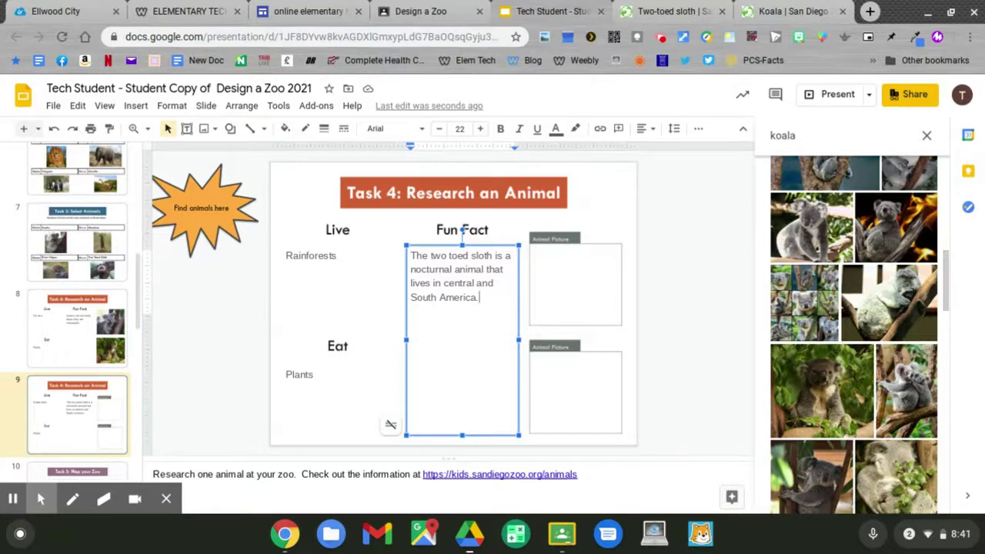
# - Replace the koala image search with 'two toes sloth' and choose a sloth photo from the results
pyautogui.click(817, 136)
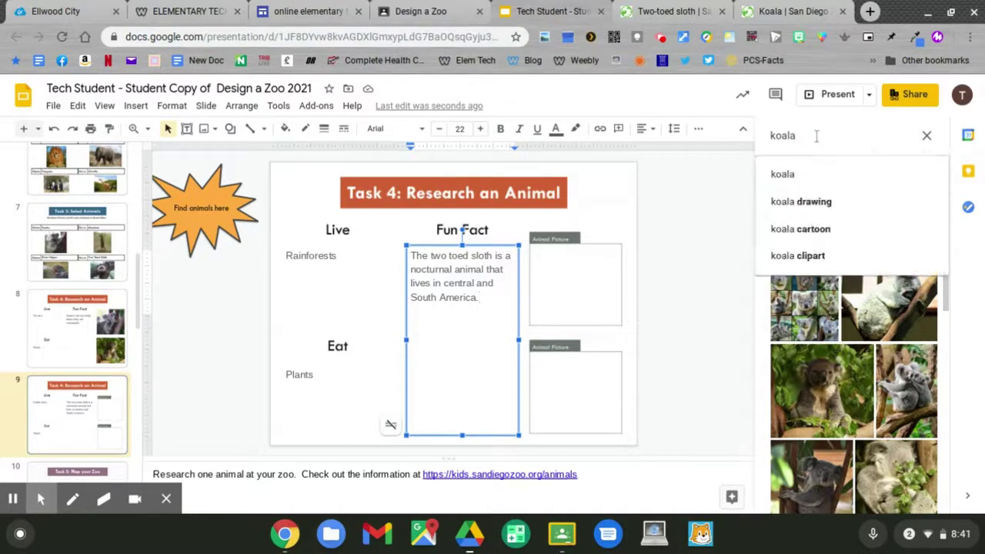
pyautogui.press('BackSpace')
pyautogui.press('BackSpace')
pyautogui.press('BackSpace')
pyautogui.press('BackSpace')
pyautogui.press('BackSpace')
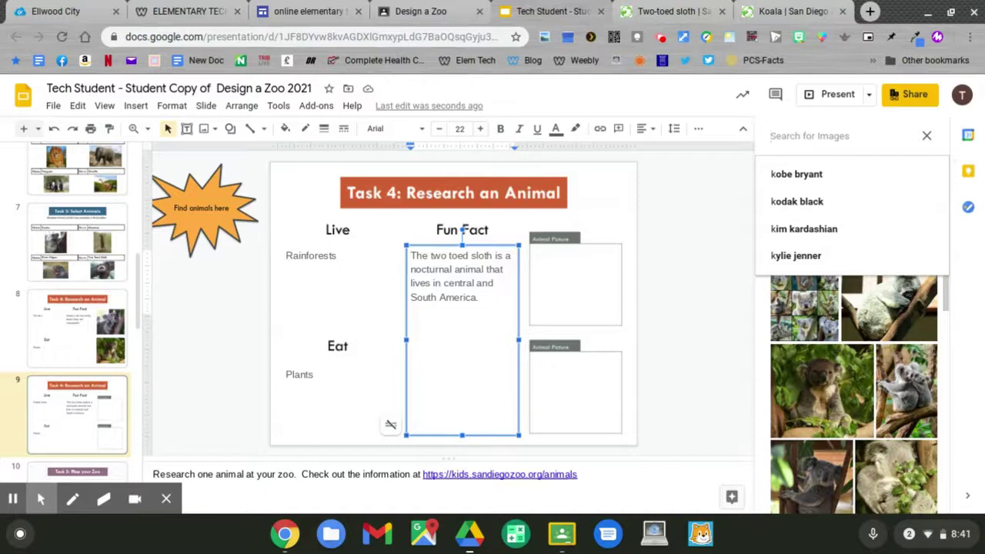
pyautogui.write('two')
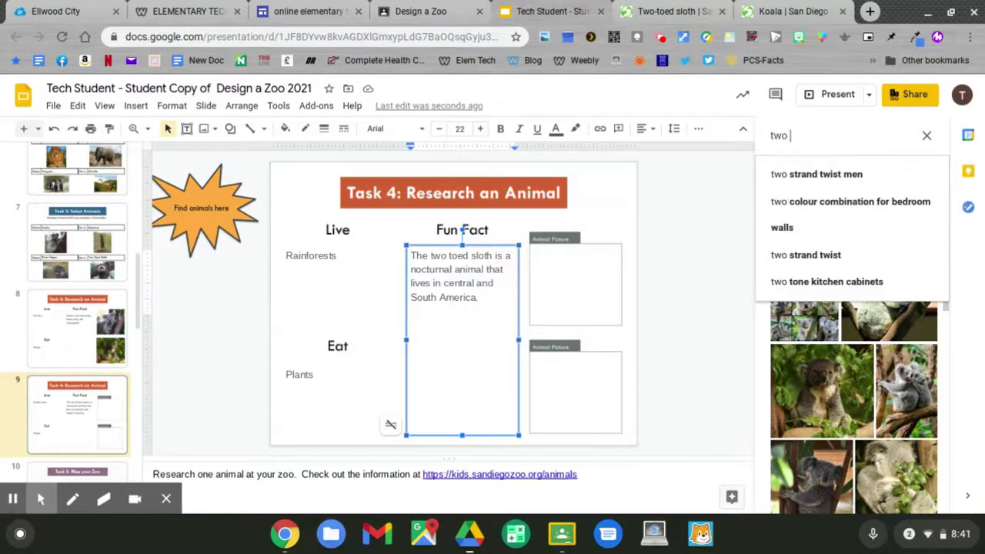
pyautogui.write(' toes')
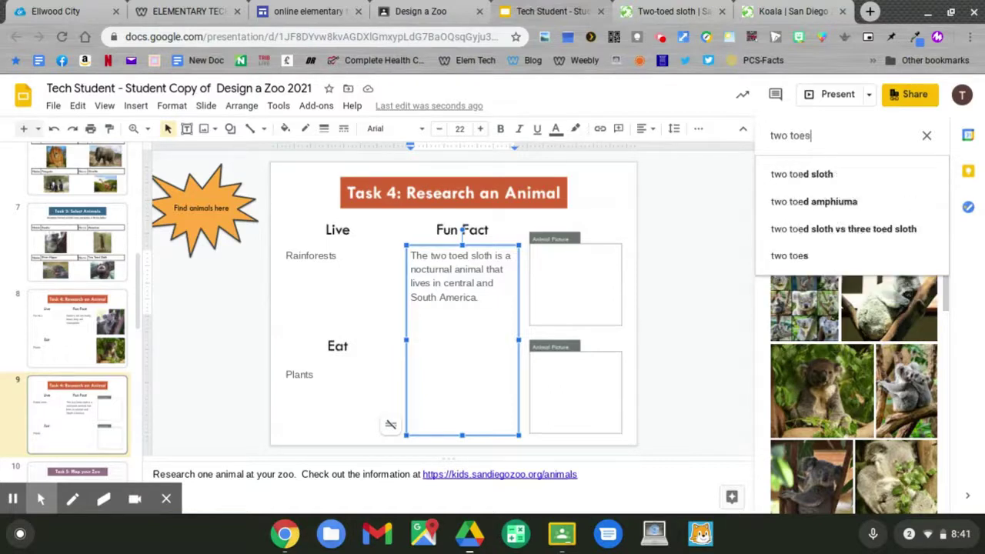
pyautogui.write(' sloth')
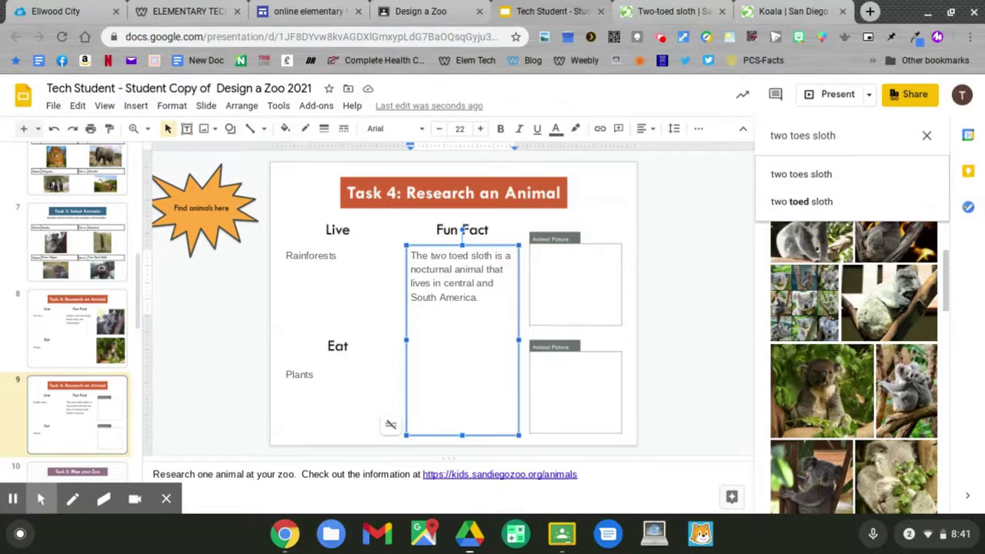
pyautogui.press('Return')
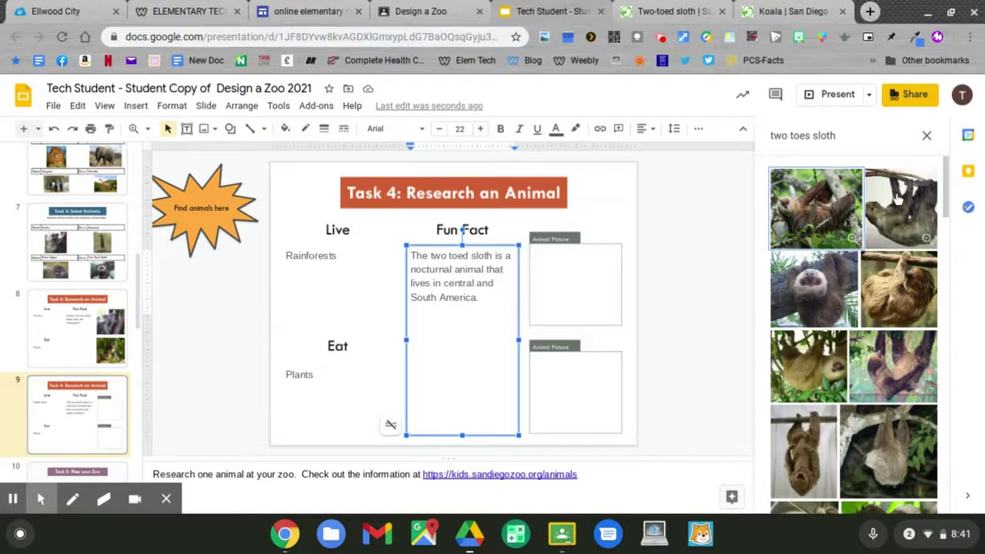
pyautogui.click(801, 354)
# - Insert the chosen sloth photo and fit it into the upper Animal Picture box
pyautogui.click(800, 354)
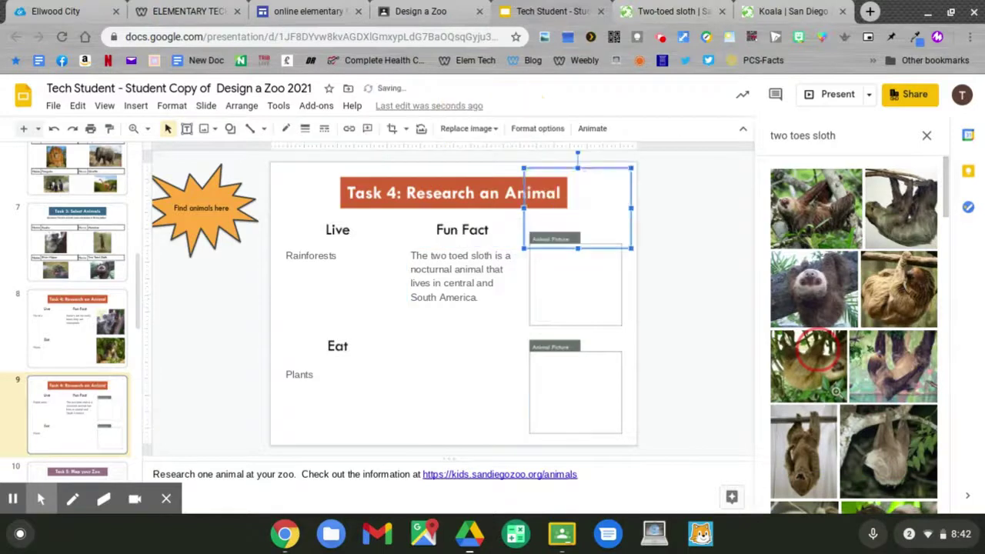
pyautogui.click(584, 198)
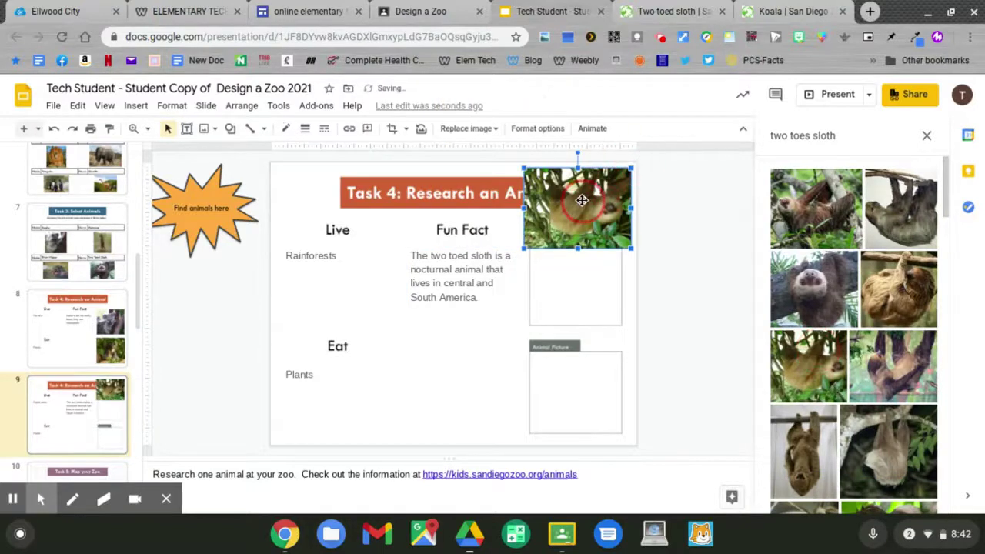
pyautogui.moveTo(583, 199); pyautogui.dragTo(587, 282)
pyautogui.moveTo(586, 247); pyautogui.dragTo(623, 244)
# - Drag a second sloth photo into the lower Animal Picture box and enlarge it to fill
pyautogui.scroll(-3, 855, 331)
pyautogui.click(879, 401)
pyautogui.moveTo(879, 401); pyautogui.dragTo(573, 384)
pyautogui.moveTo(531, 439); pyautogui.dragTo(531, 444)
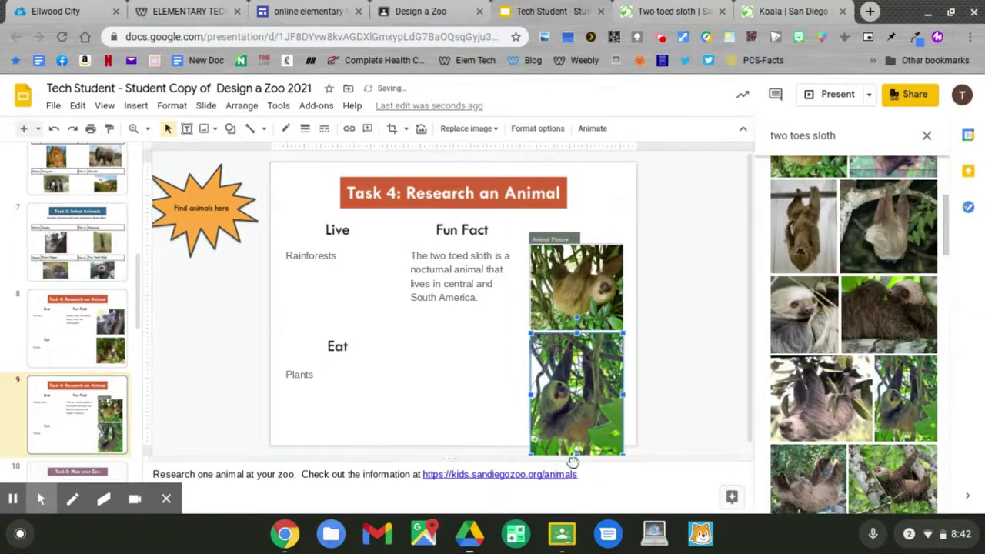
pyautogui.click(577, 452)
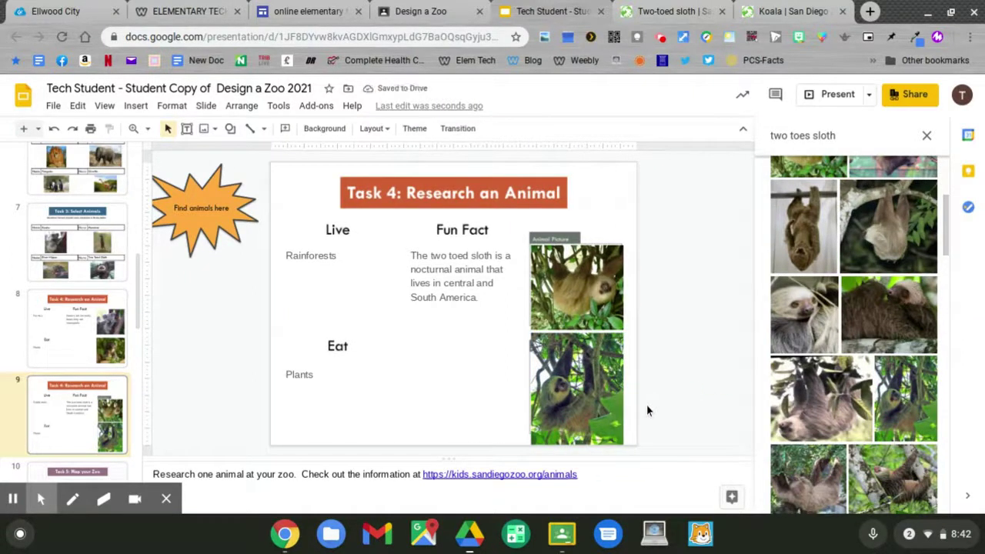